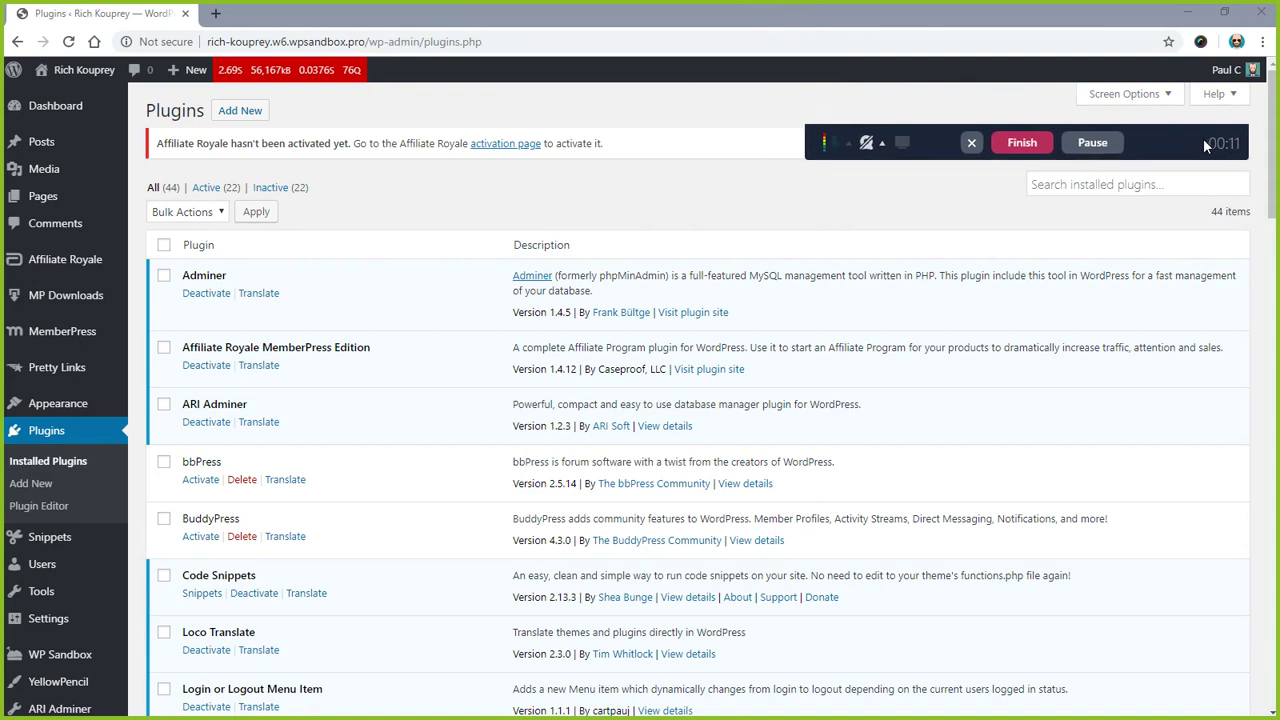
Step: Locate the MemberPress Developer Edition plugin among the installed plugins and check its version
left_click_drag(1204, 140, 0, 134)
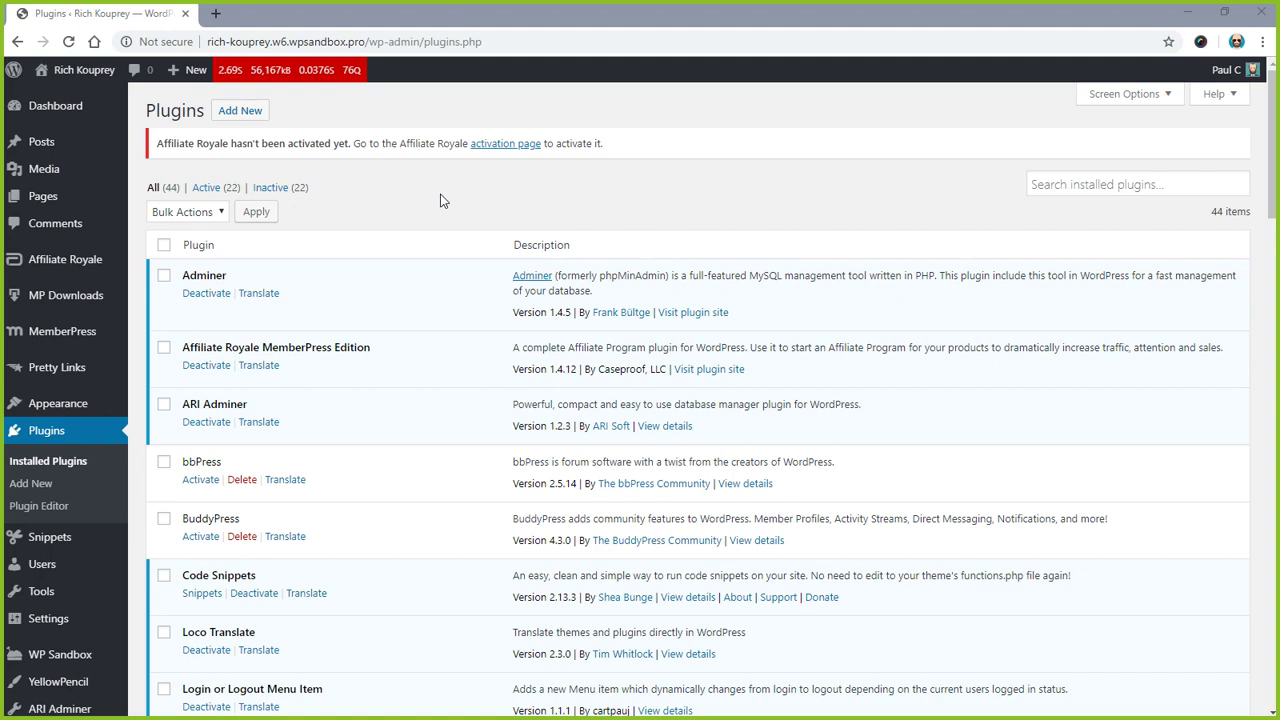
scroll(434, 200, "down", 3)
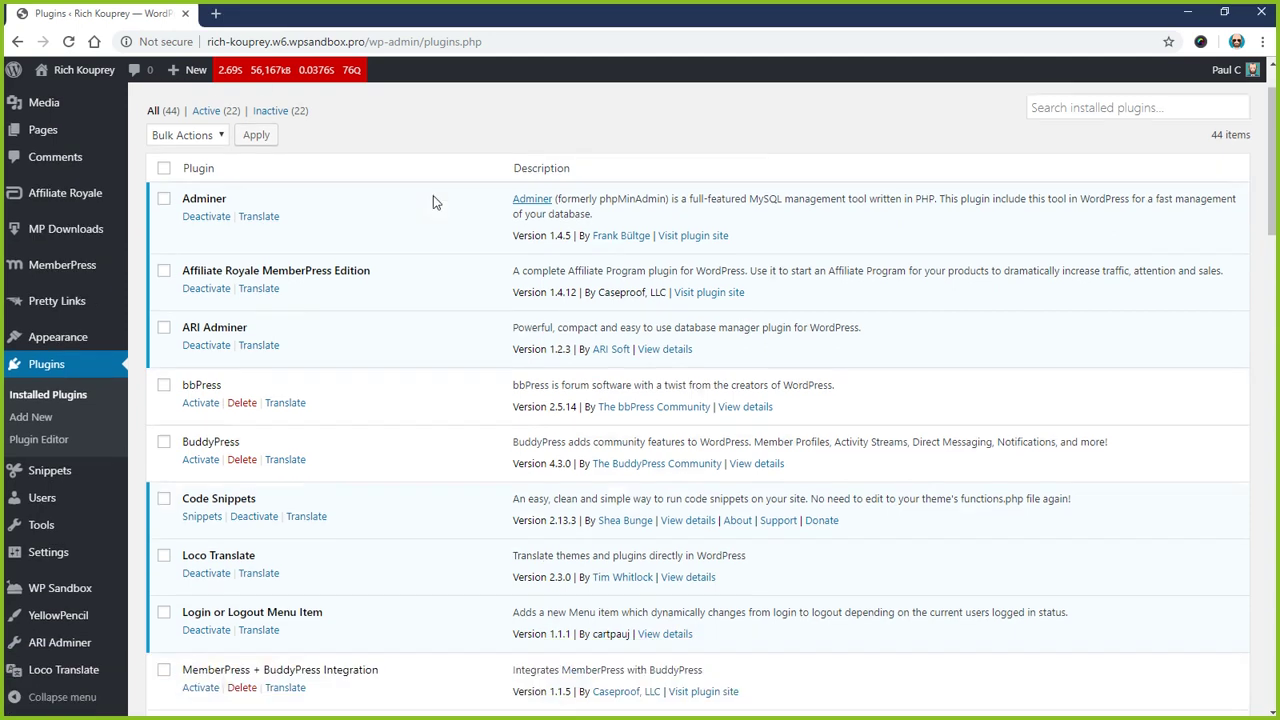
scroll(425, 525, "down", 10)
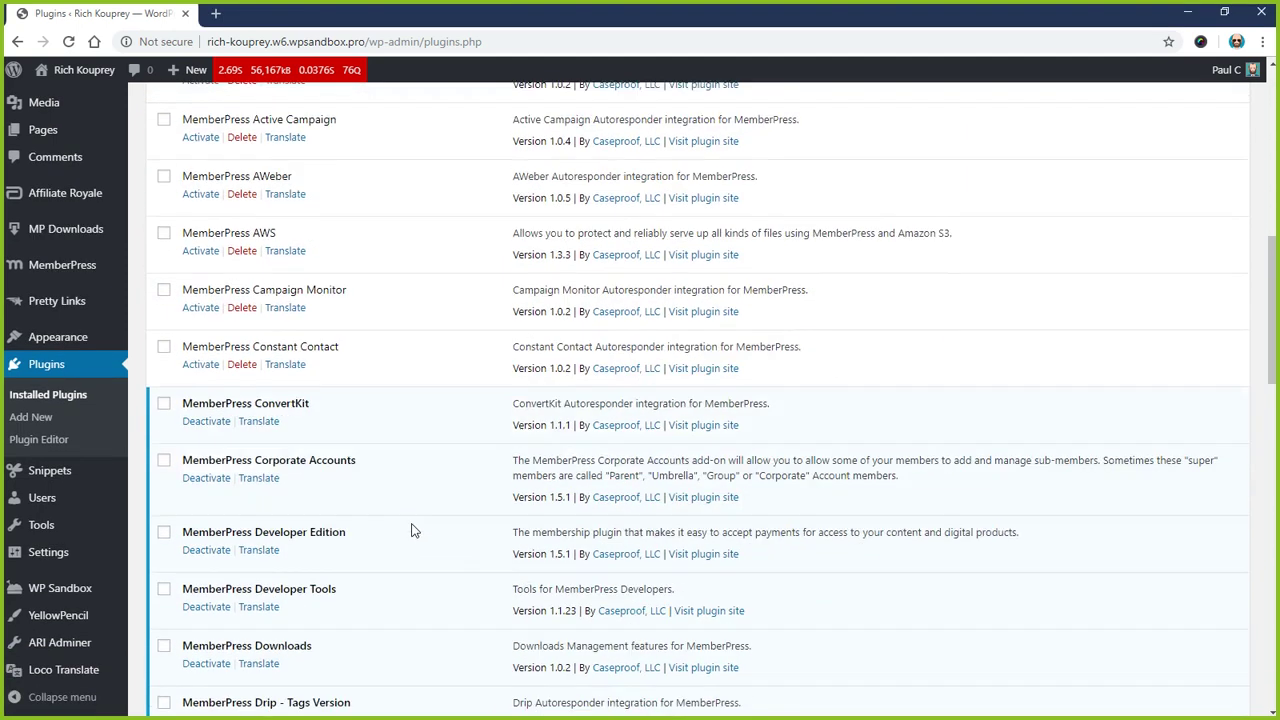
left_click_drag(346, 393, 182, 394)
left_click_drag(549, 415, 571, 415)
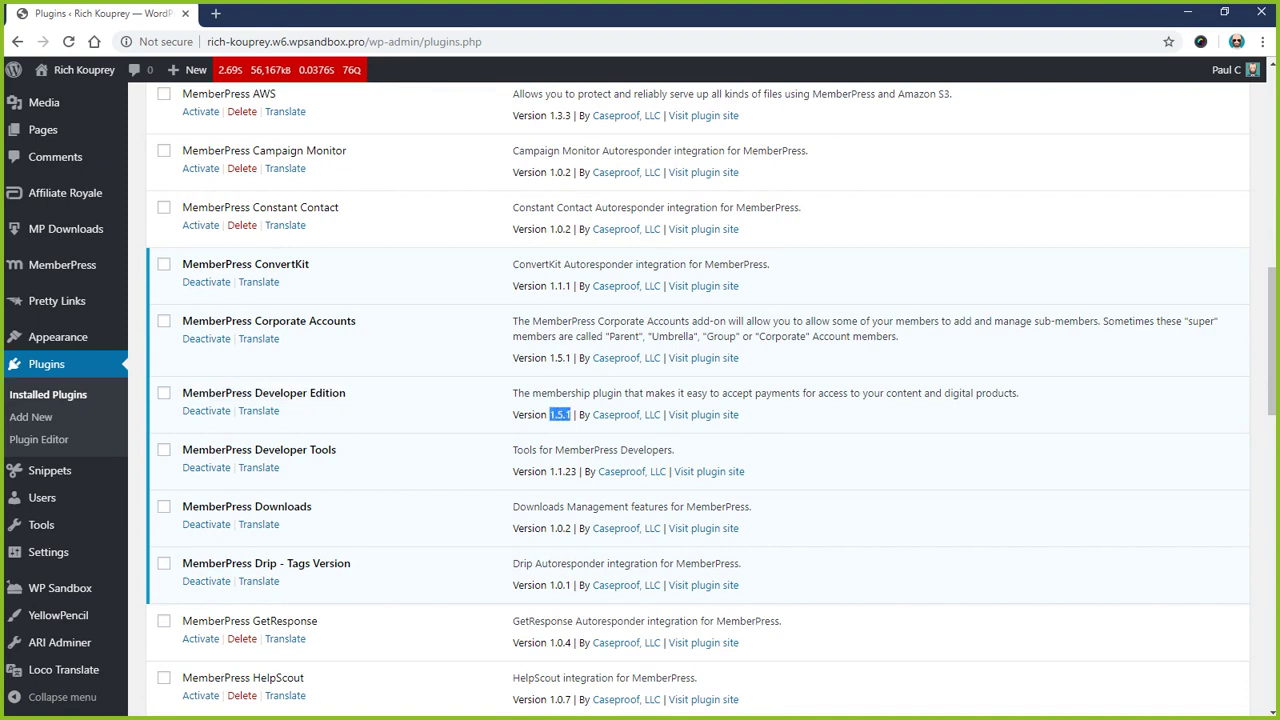
left_click(558, 415)
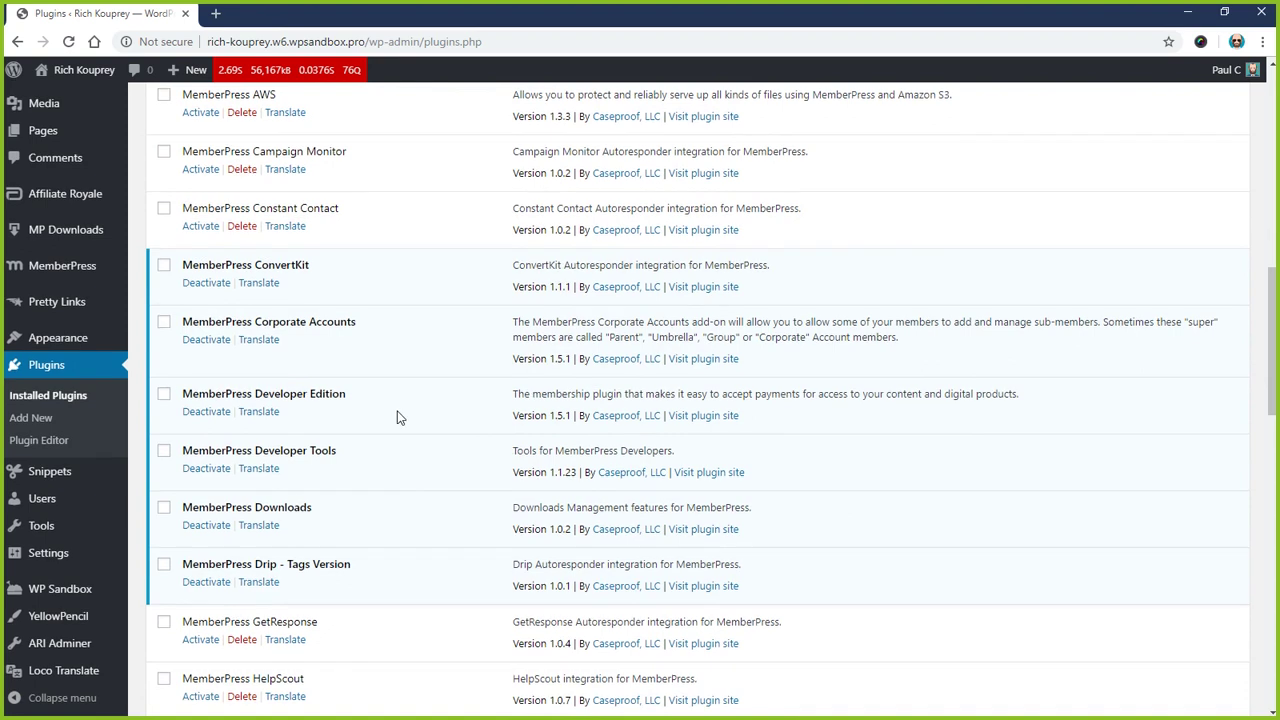
Step: Find the Loco Translate plugin in the installed plugins list and check that it is active
scroll(397, 417, "up", 6)
left_click_drag(291, 328, 183, 312)
left_click(197, 312)
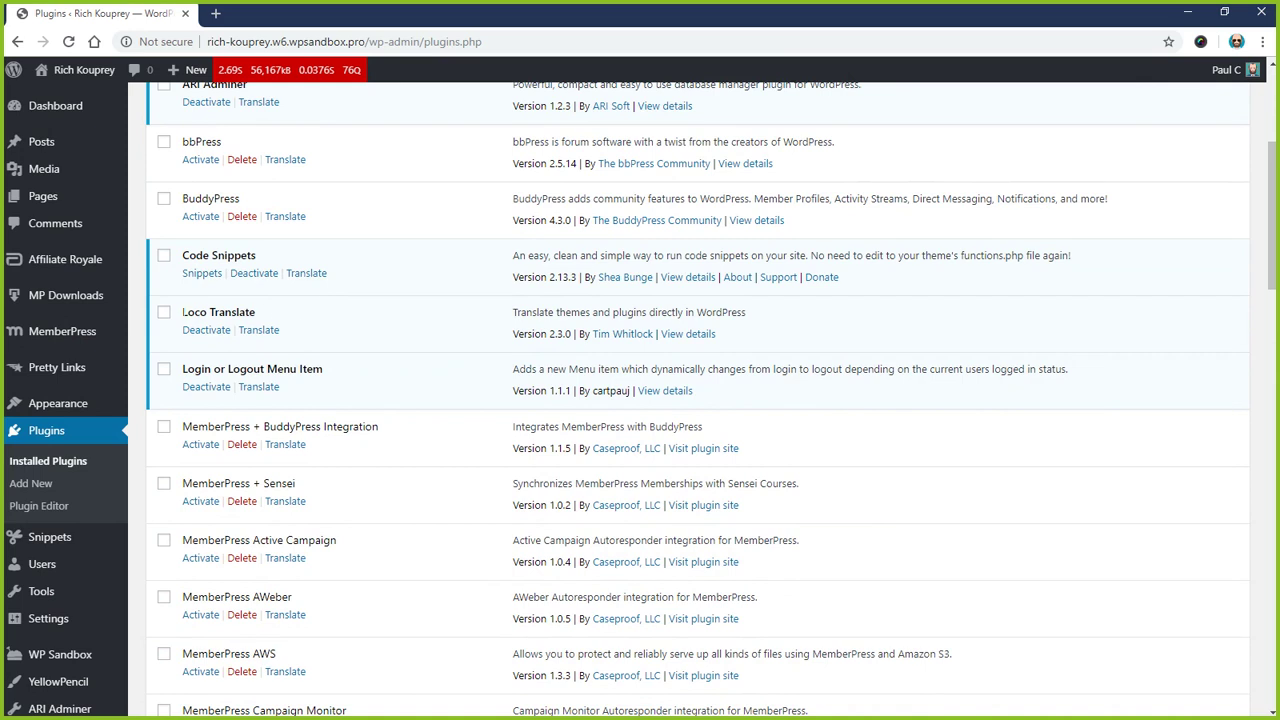
left_click_drag(182, 312, 260, 317)
left_click(277, 318)
left_click_drag(183, 312, 316, 315)
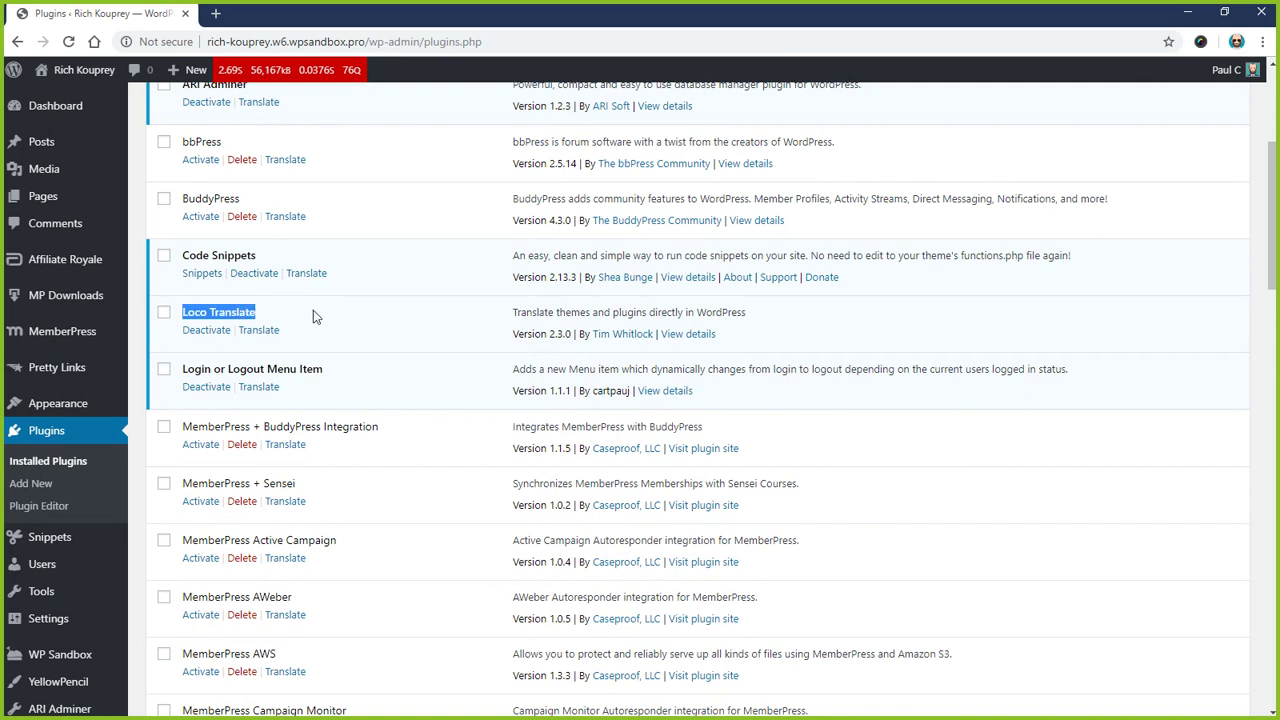
left_click(214, 312)
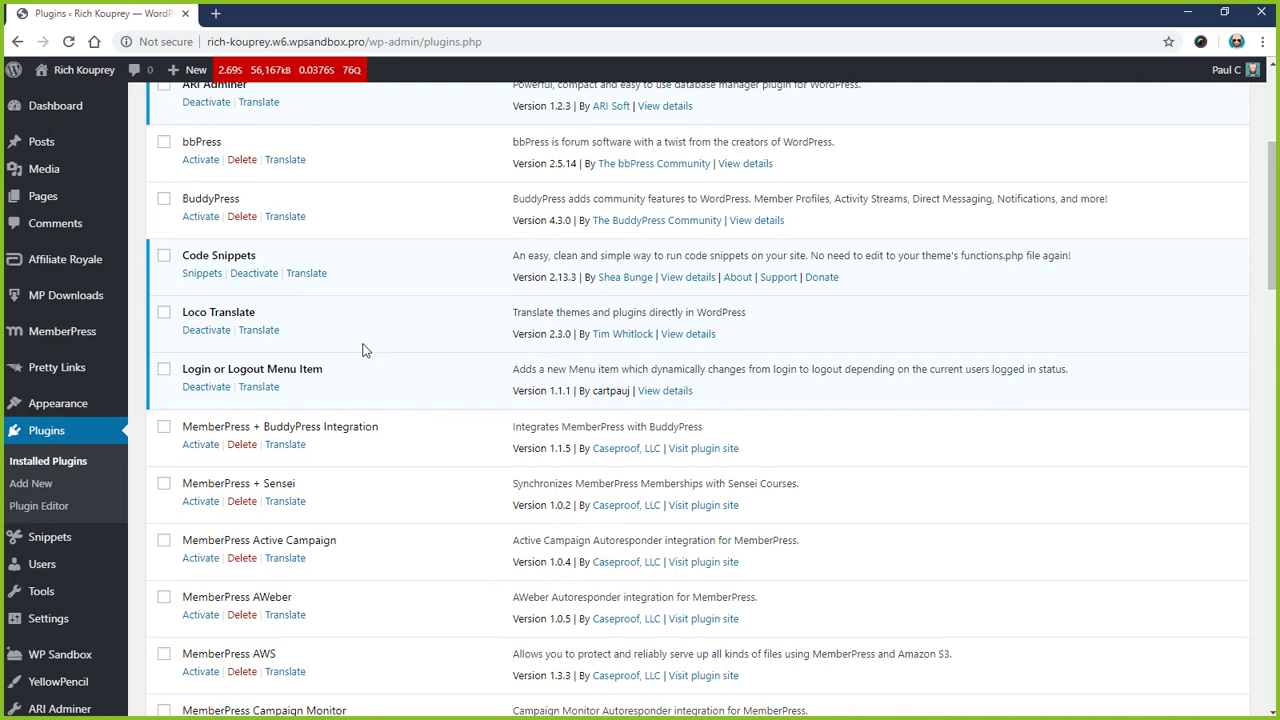
left_click_drag(183, 312, 291, 318)
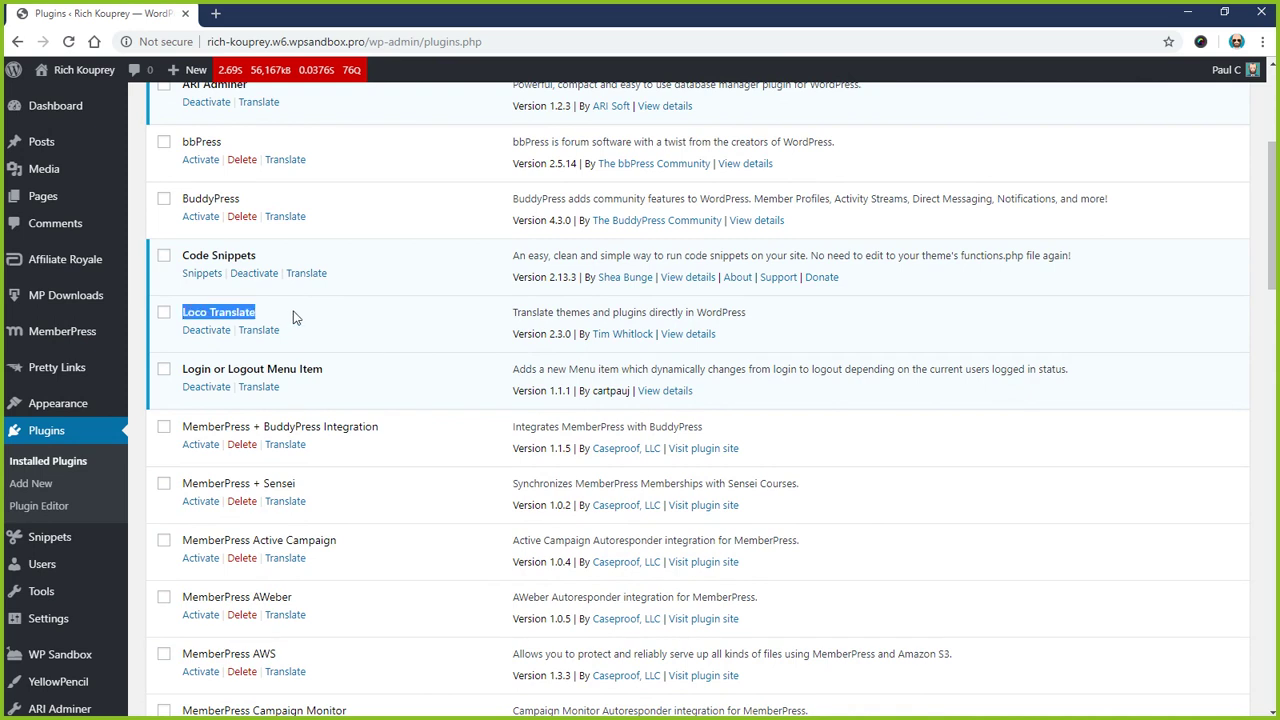
left_click(296, 318)
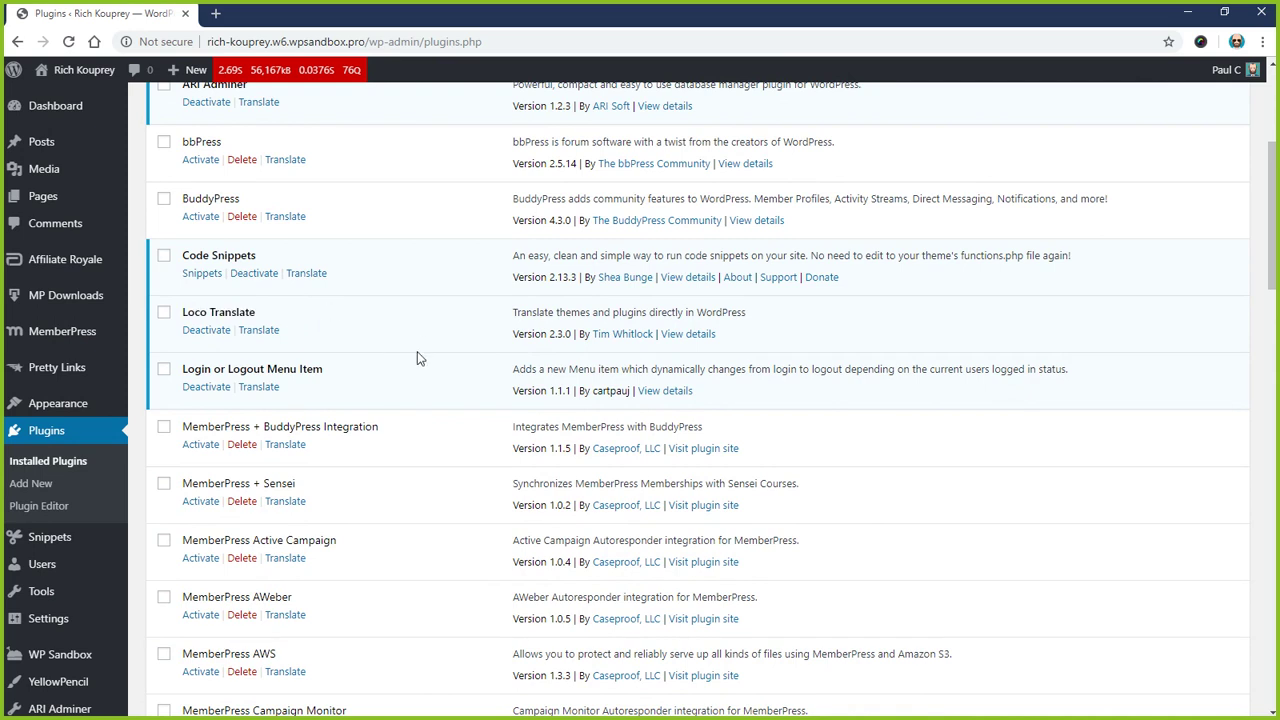
Step: Open the Loco Translate overview for the MemberPress Developer Tools plugin from the installed plugins list
scroll(391, 400, "down", 7)
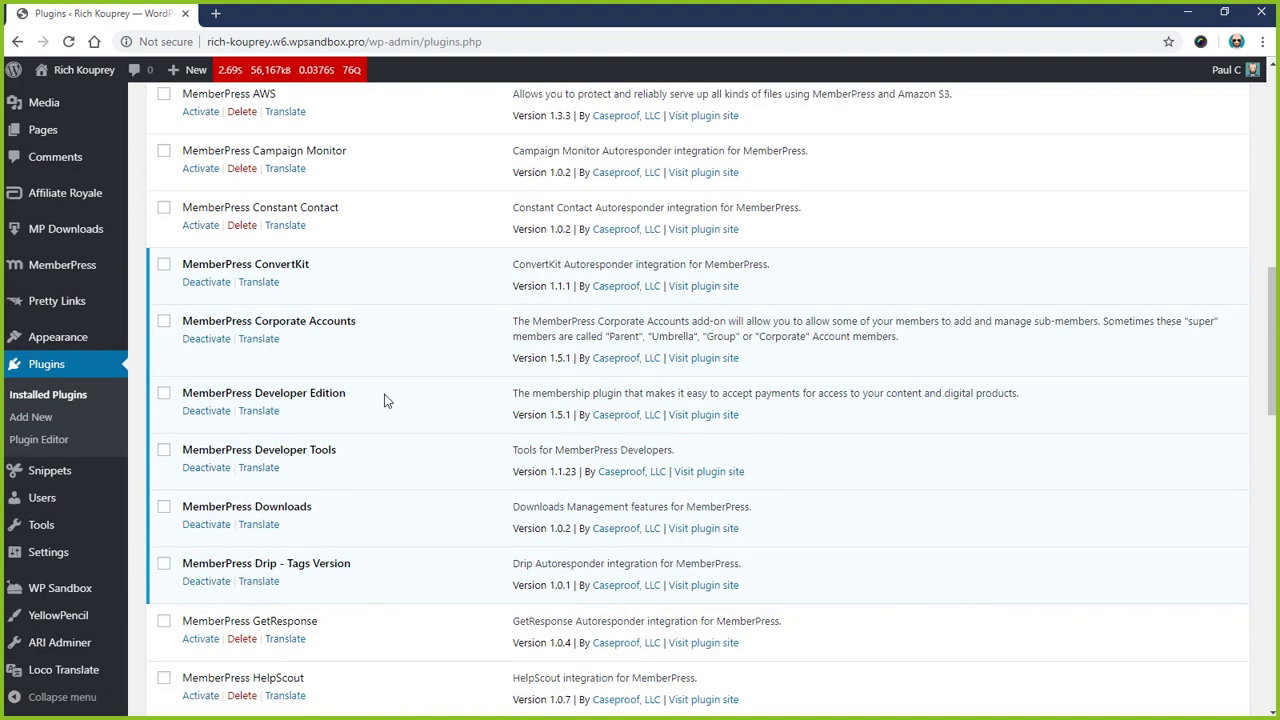
left_click_drag(357, 290, 181, 293)
left_click(209, 289)
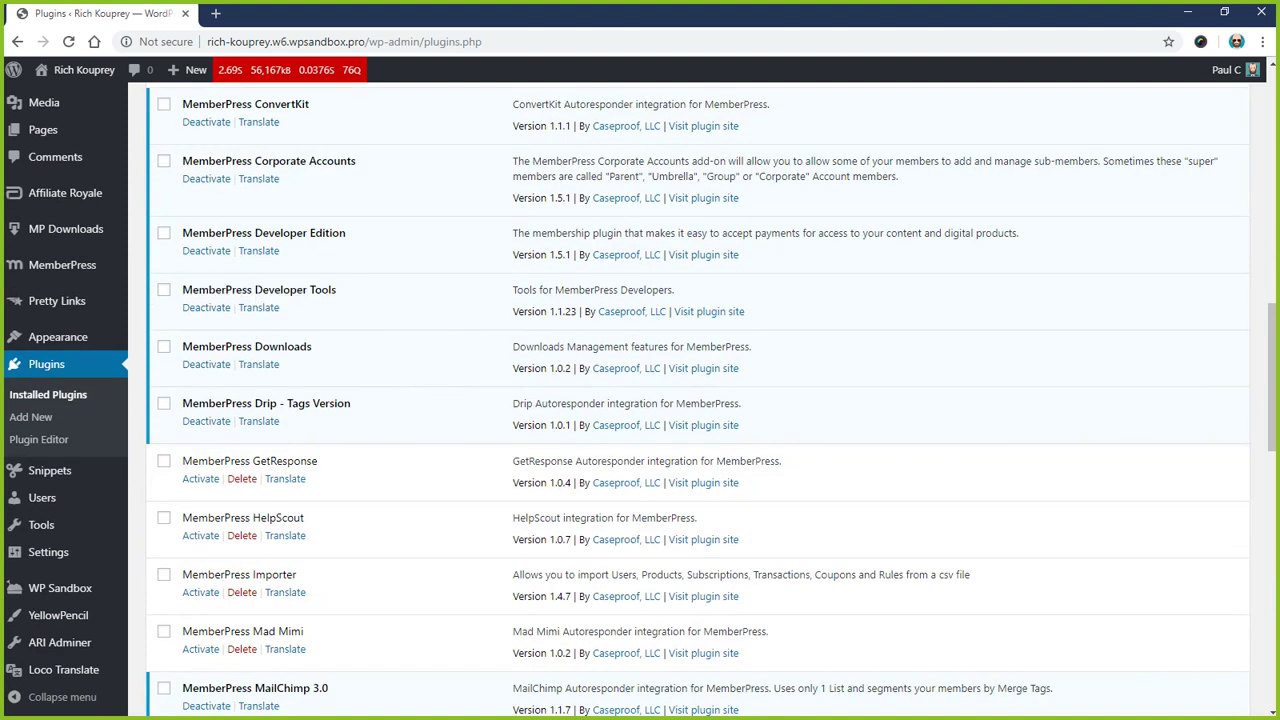
left_click_drag(284, 309, 240, 308)
left_click(256, 309)
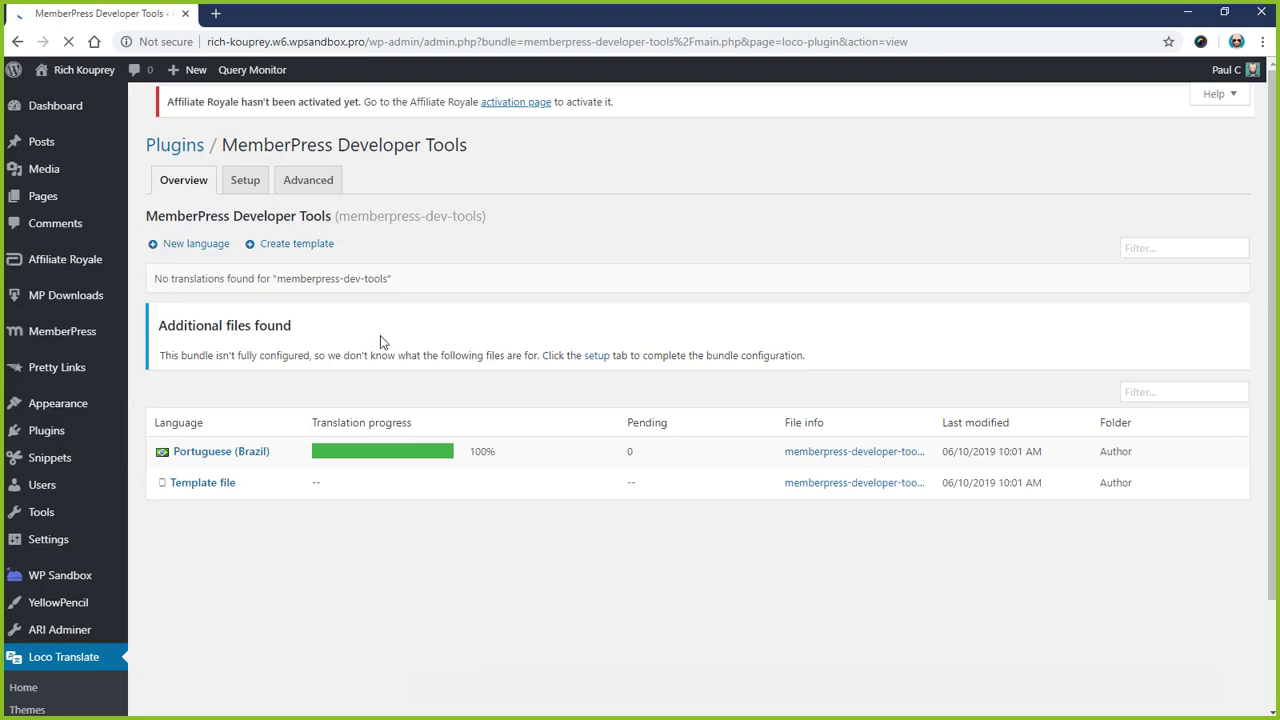
Step: Check the site language in the General Settings in a separate browser tab and close that tab
scroll(375, 350, "down", 3)
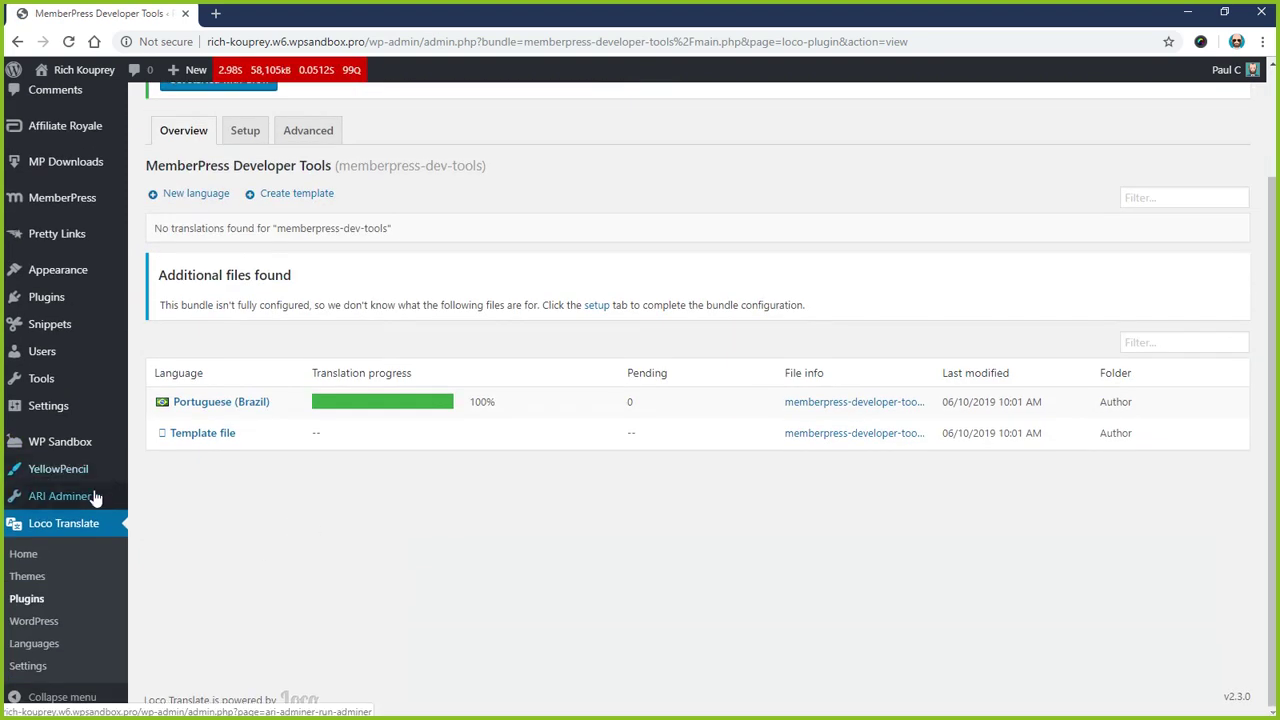
mouse_move(69, 384)
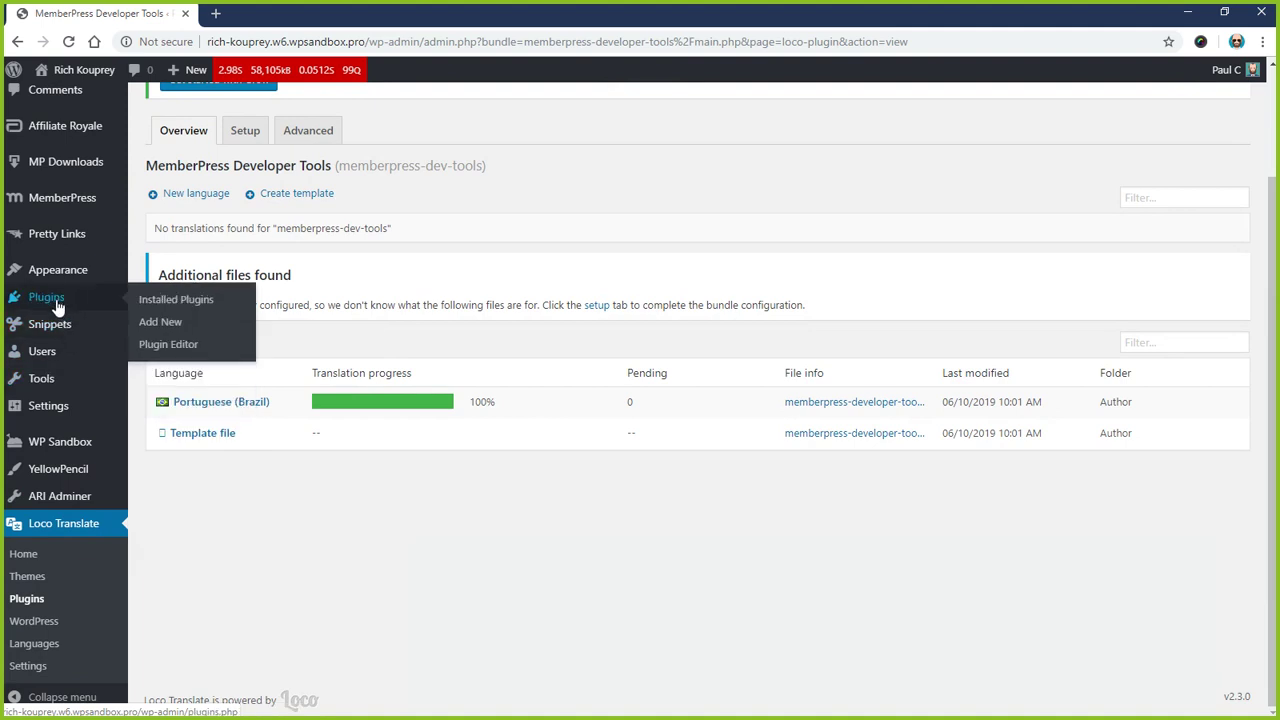
mouse_move(64, 408)
middle_click(174, 410)
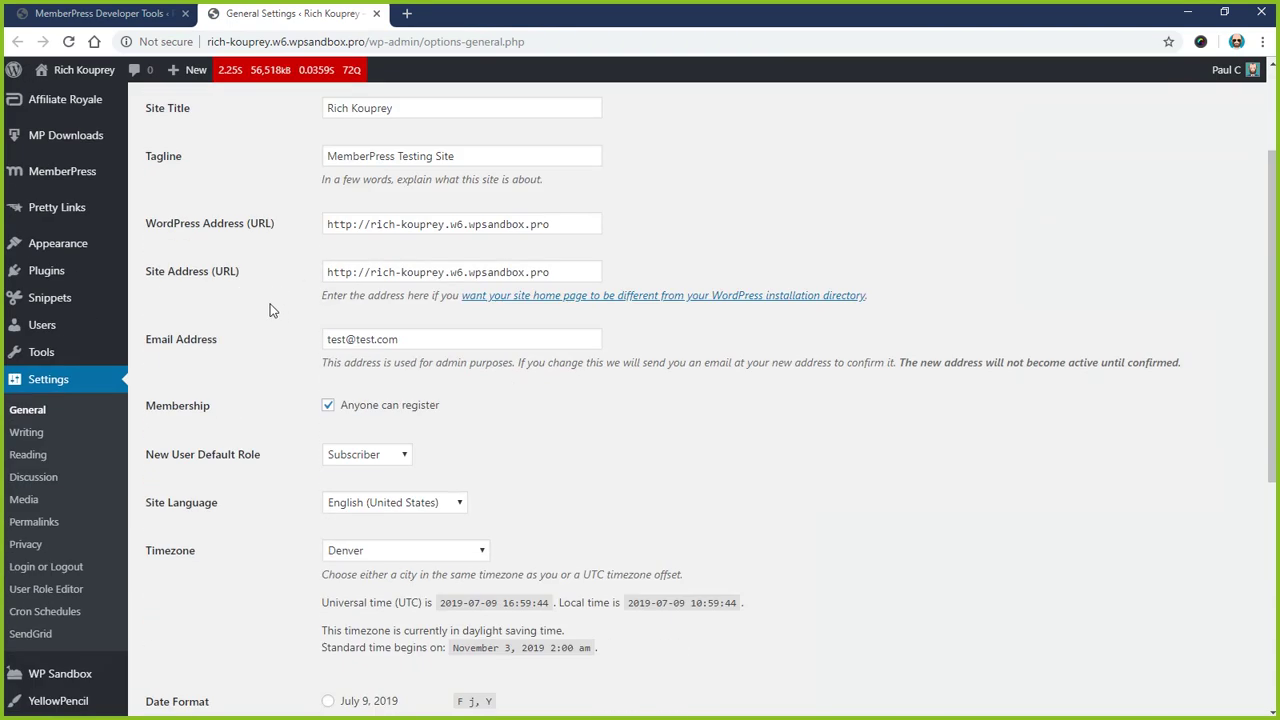
scroll(530, 385, "down", 3)
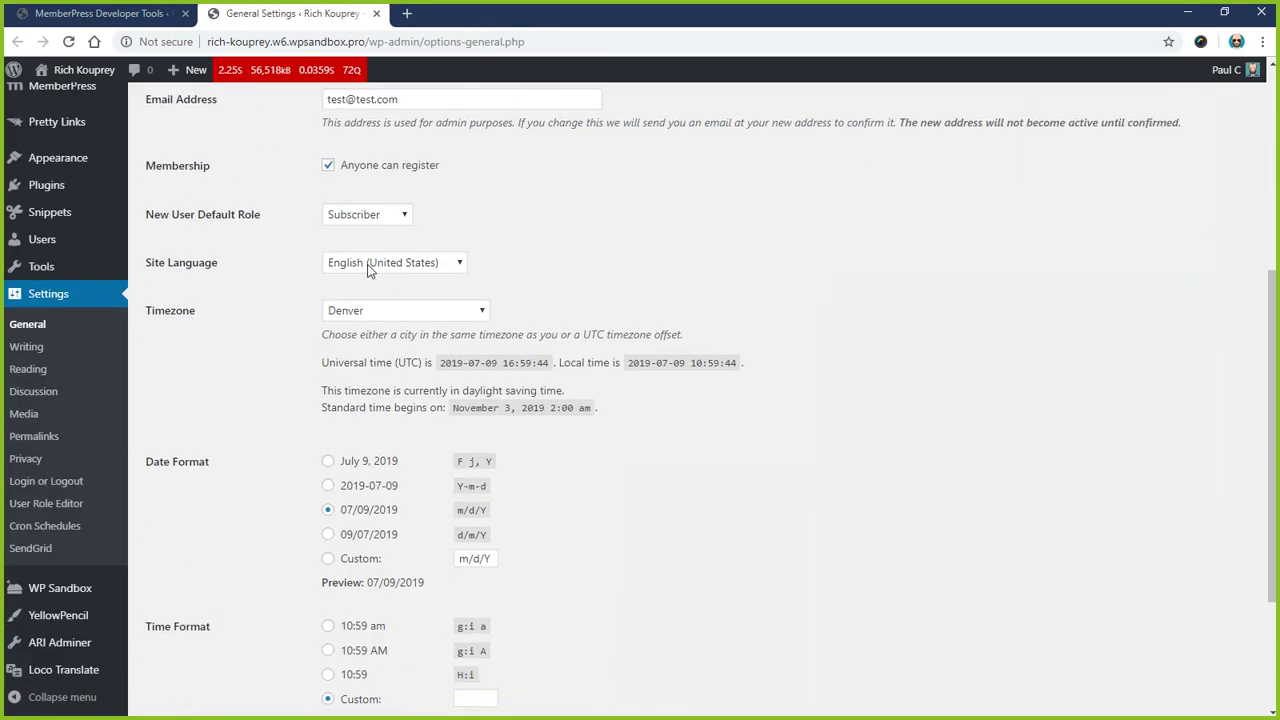
left_click(397, 265)
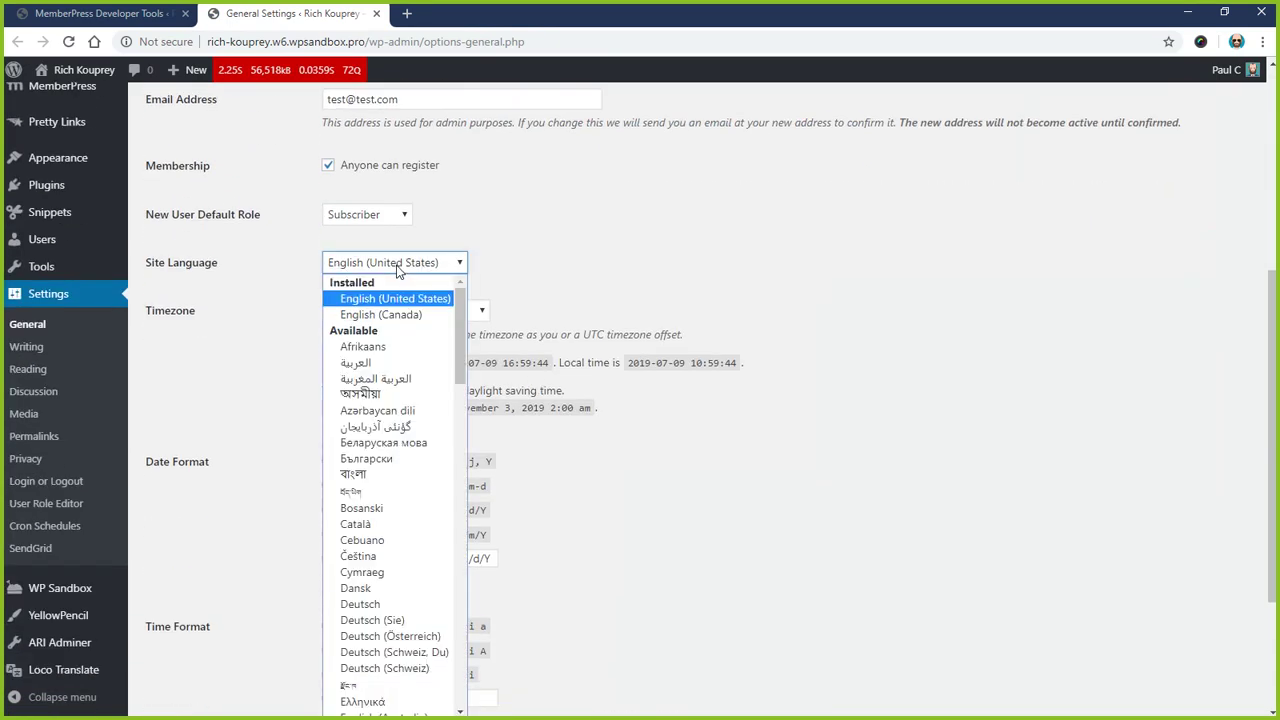
left_click(516, 267)
middle_click(243, 16)
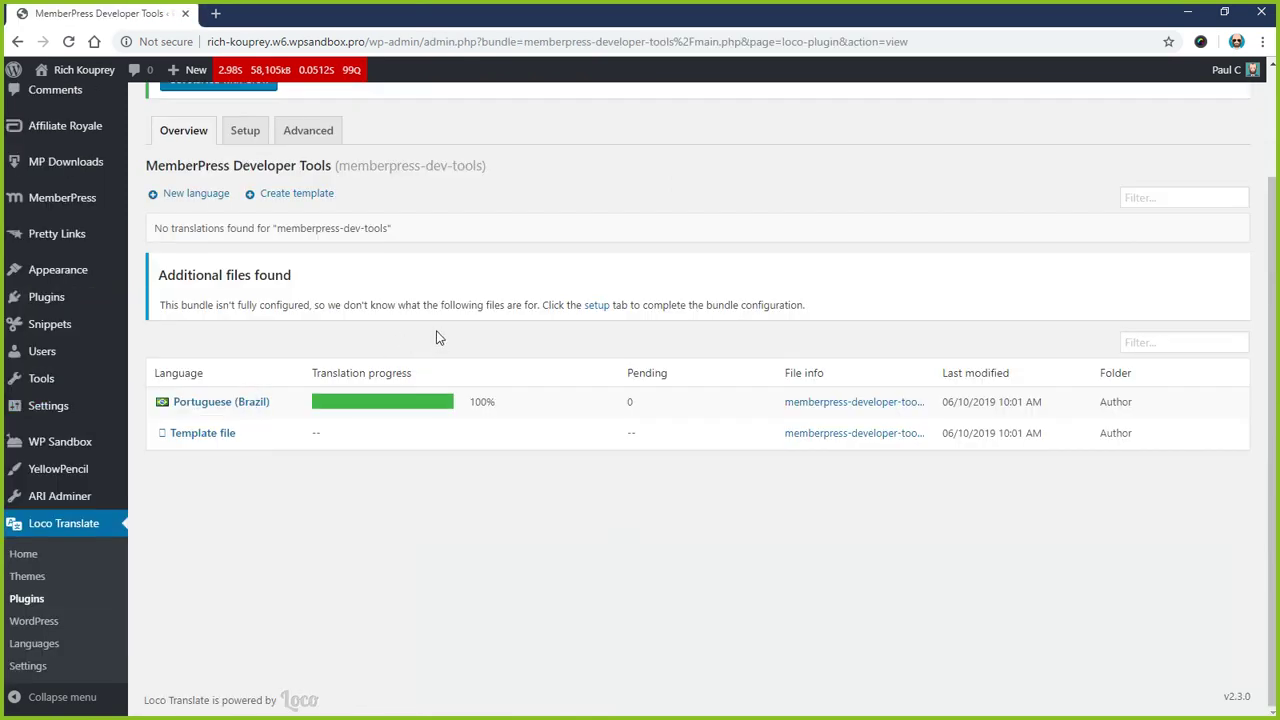
Step: Return to the installed plugins list and open the translation overview of MemberPress Developer Edition
scroll(434, 346, "up", 2)
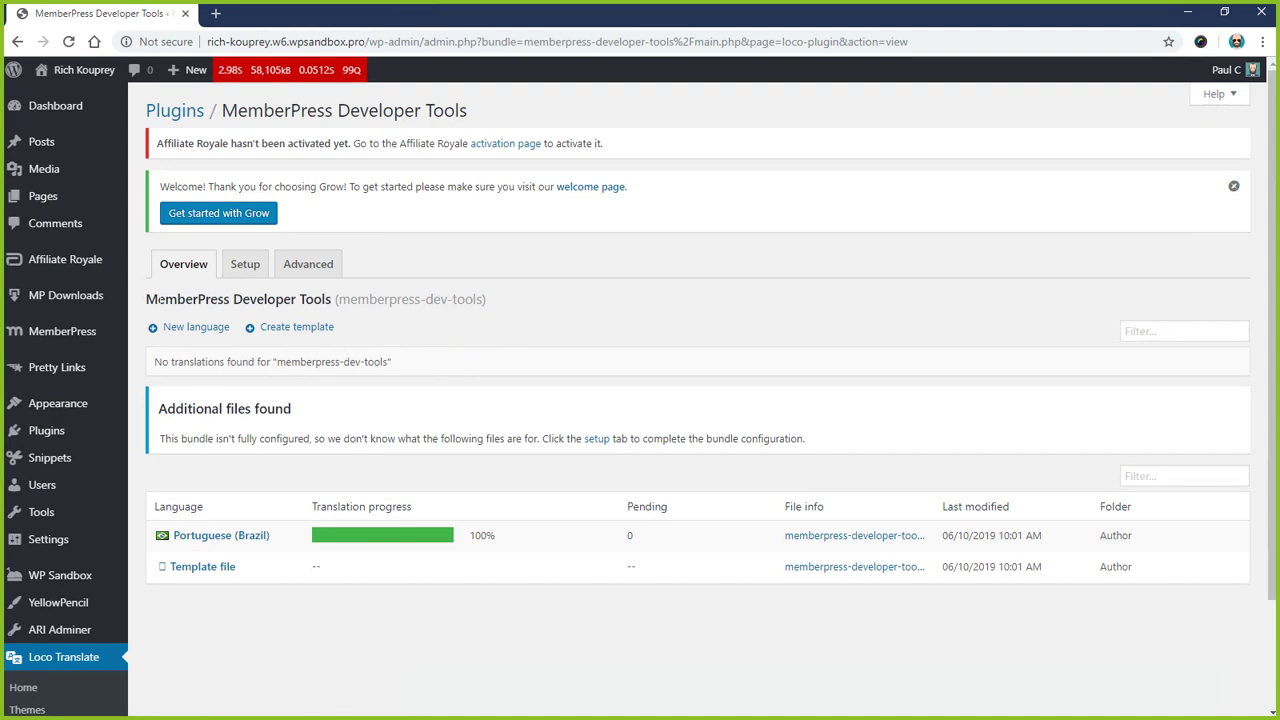
left_click_drag(159, 299, 330, 299)
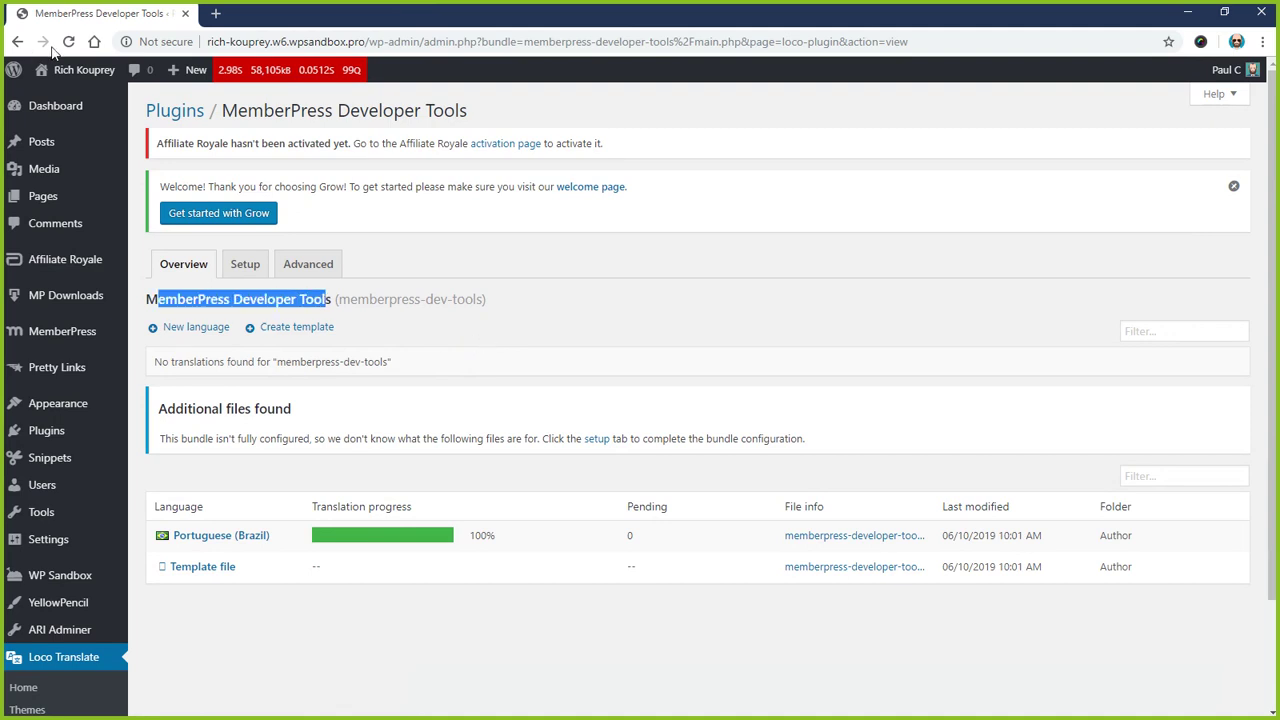
left_click(18, 42)
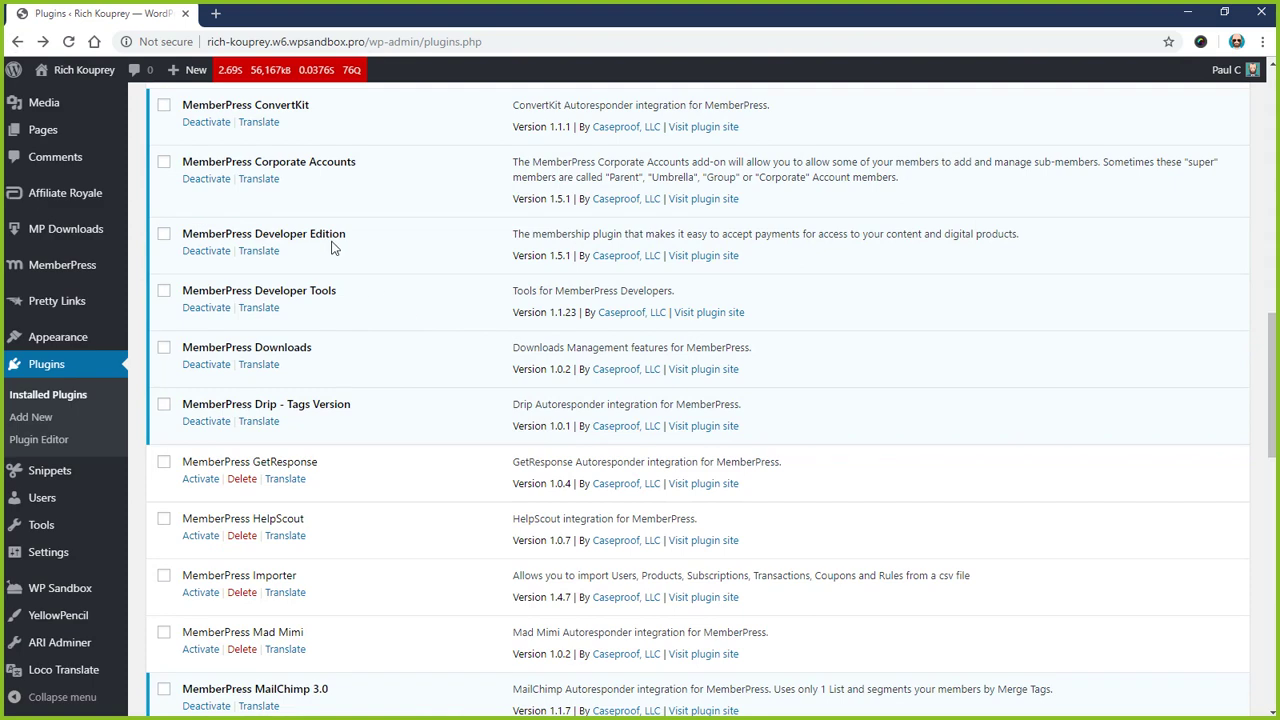
left_click_drag(333, 248, 244, 238)
left_click(257, 252)
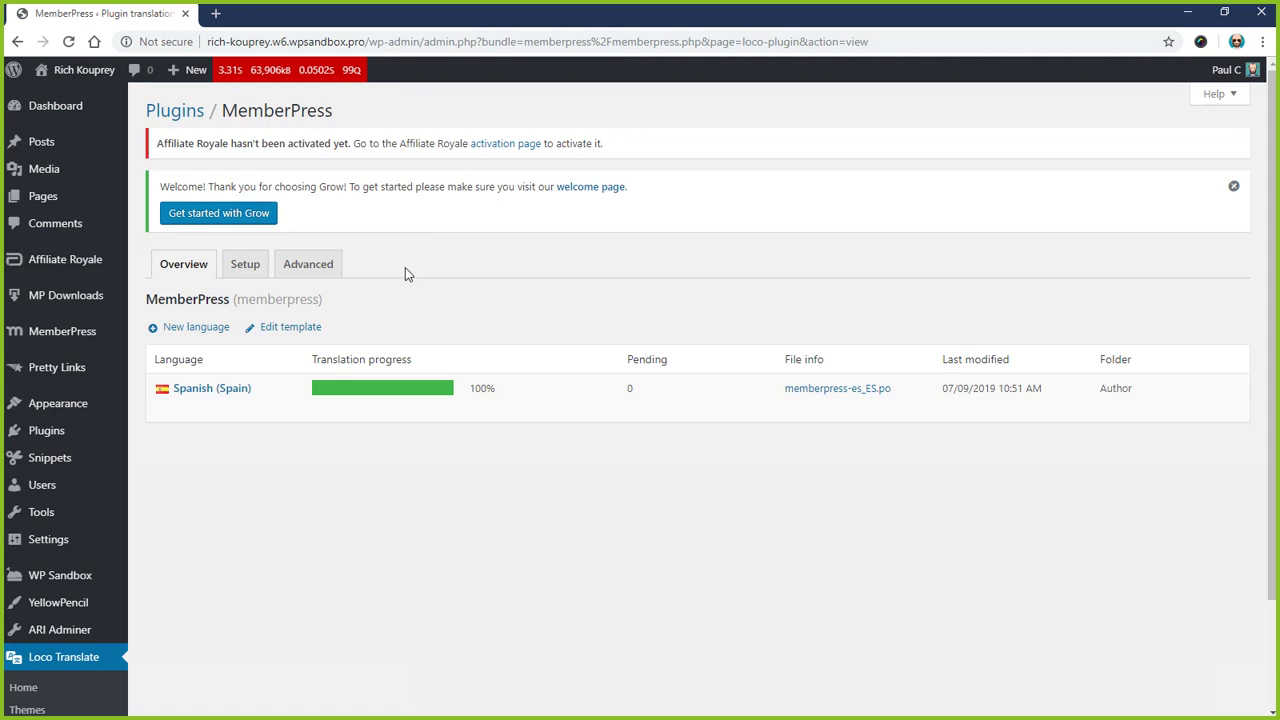
Step: Add a new language to the MemberPress translations and choose English (United States) as the WordPress language
left_click_drag(232, 327, 162, 327)
left_click_drag(324, 328, 262, 327)
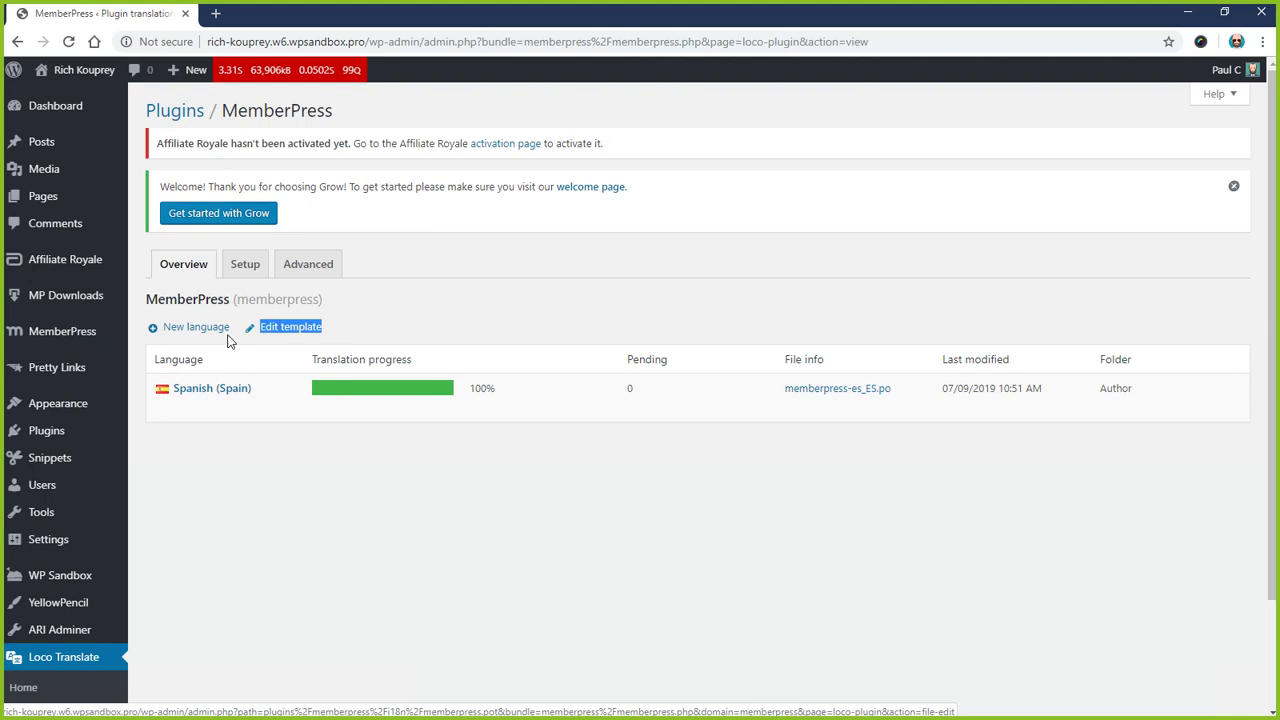
left_click_drag(230, 327, 162, 327)
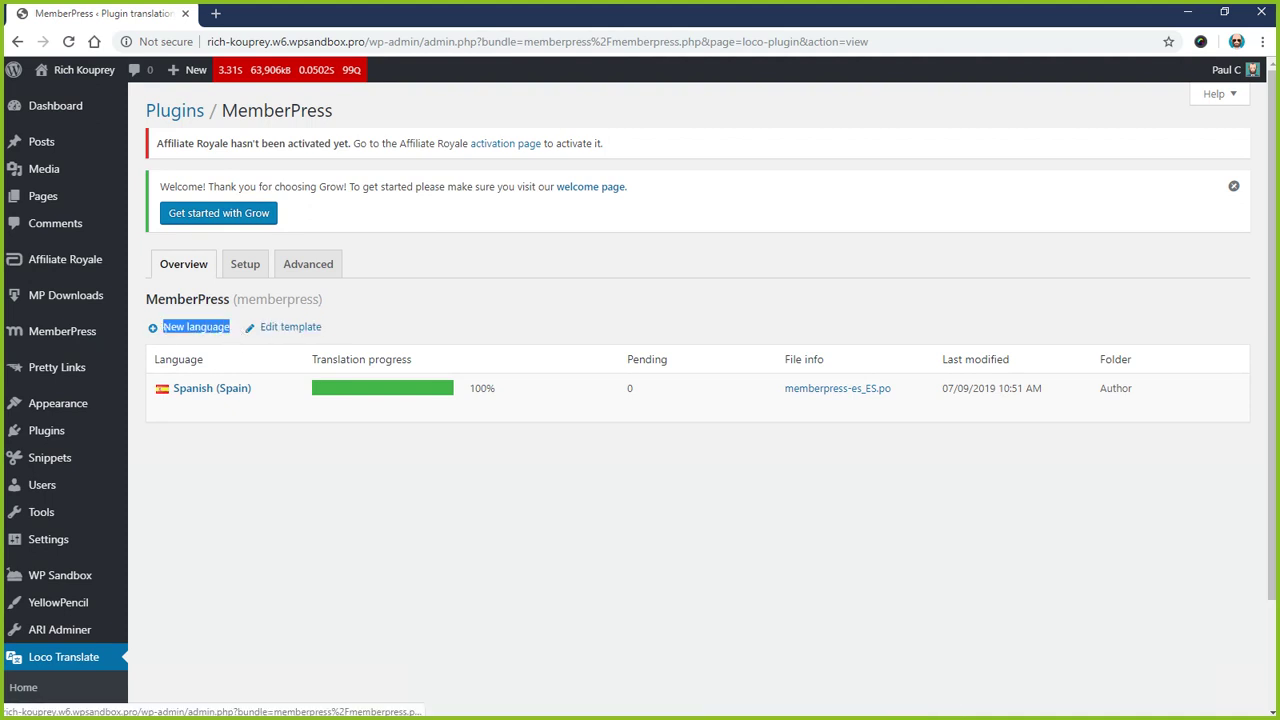
left_click(185, 327)
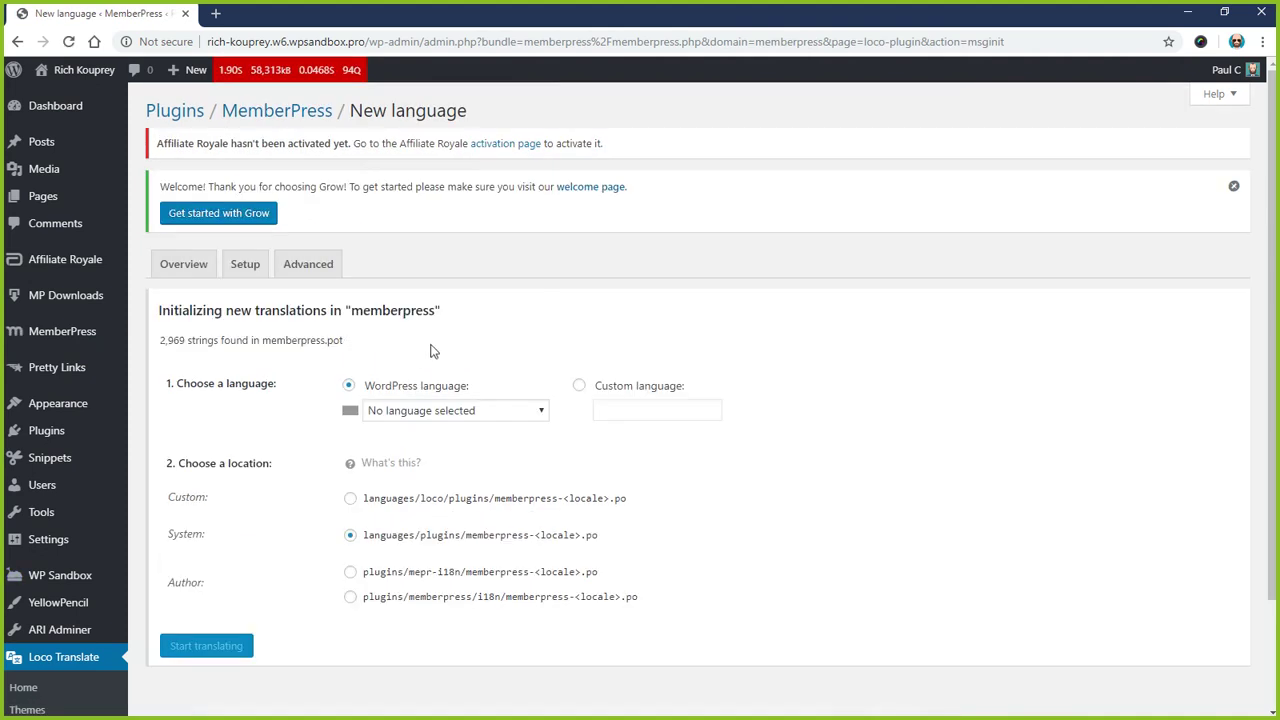
left_click(414, 414)
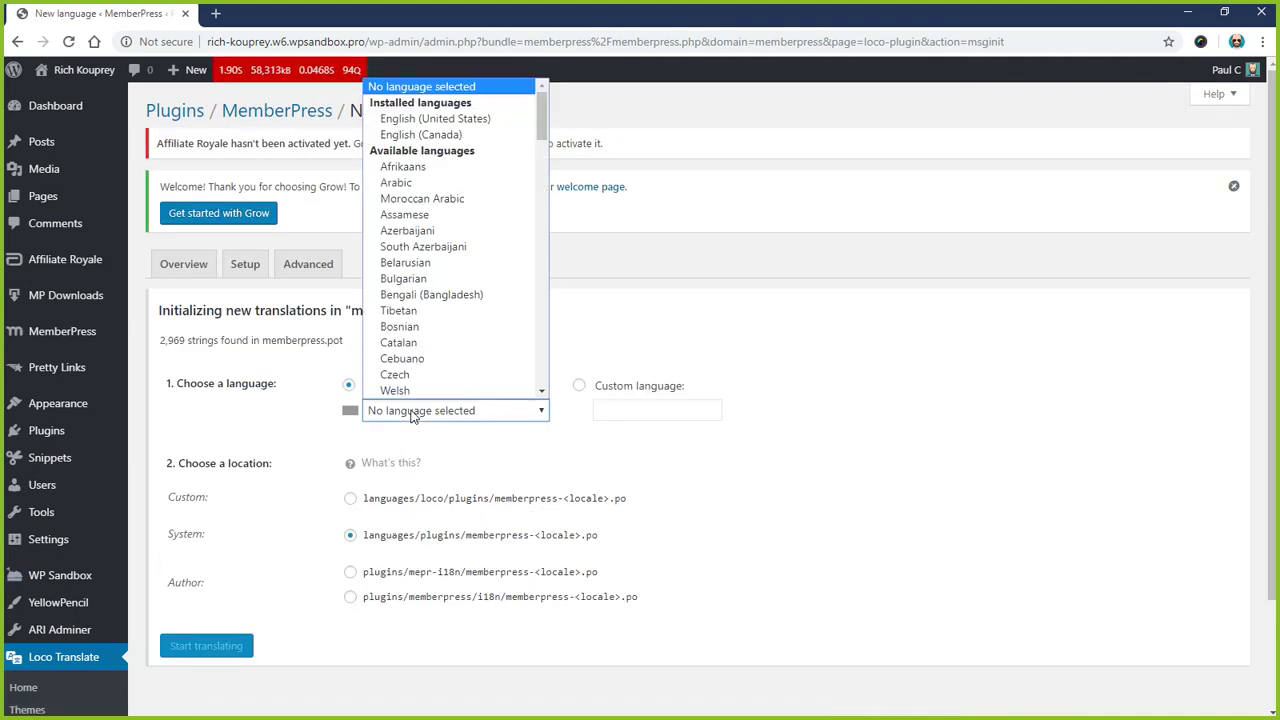
left_click(431, 119)
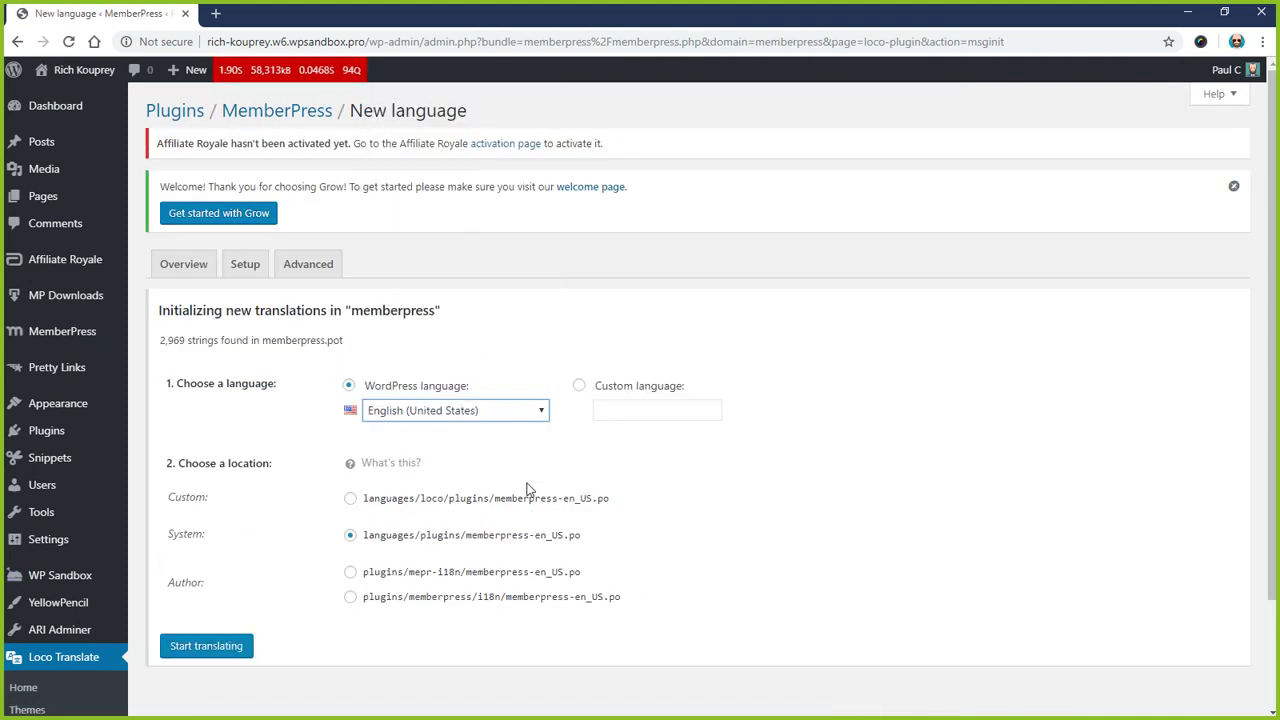
Step: Choose the Author location plugins/mepr-i18n/memberpress-en_US.po for the new translation file
scroll(528, 490, "down", 3)
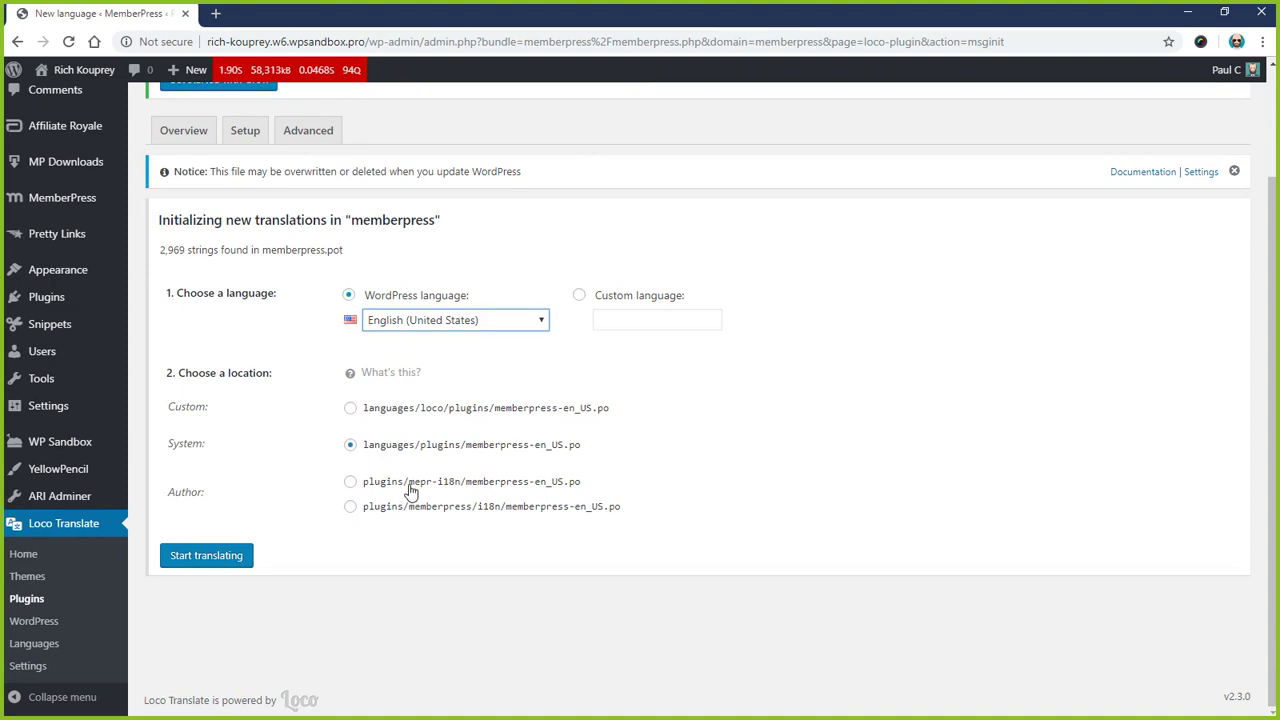
left_click_drag(410, 490, 460, 494)
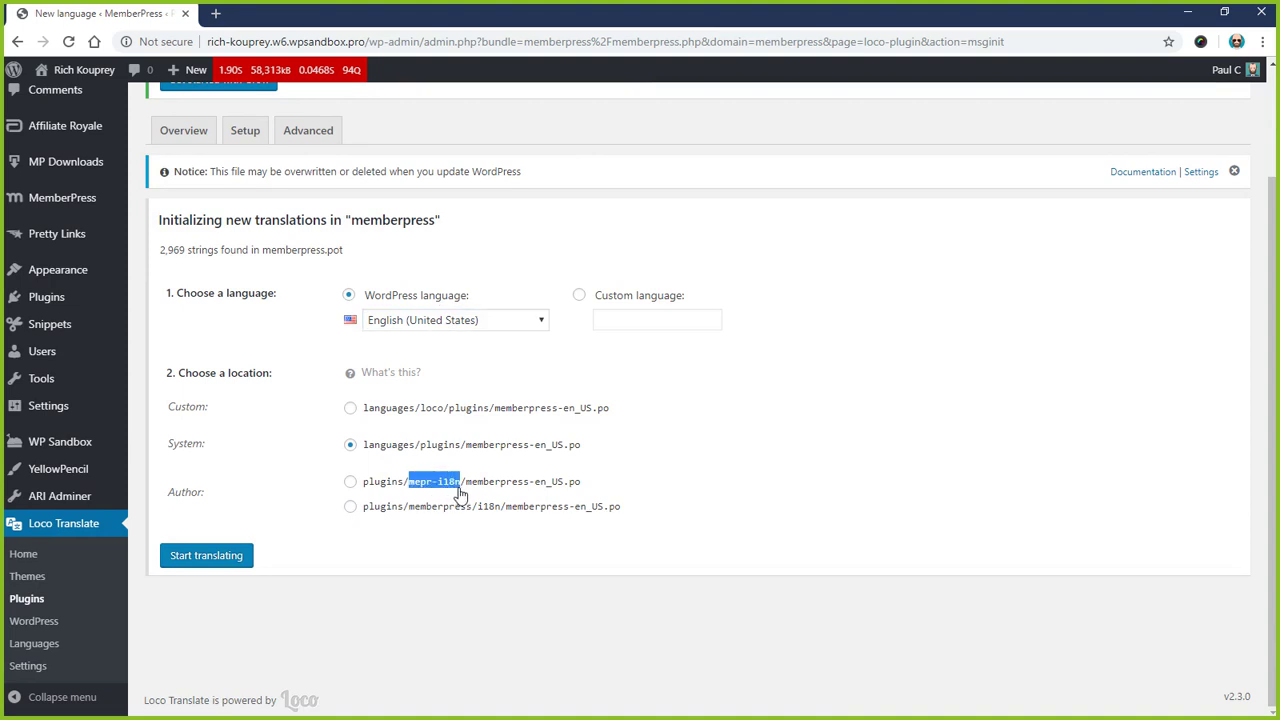
left_click(351, 485)
left_click_drag(210, 493, 168, 493)
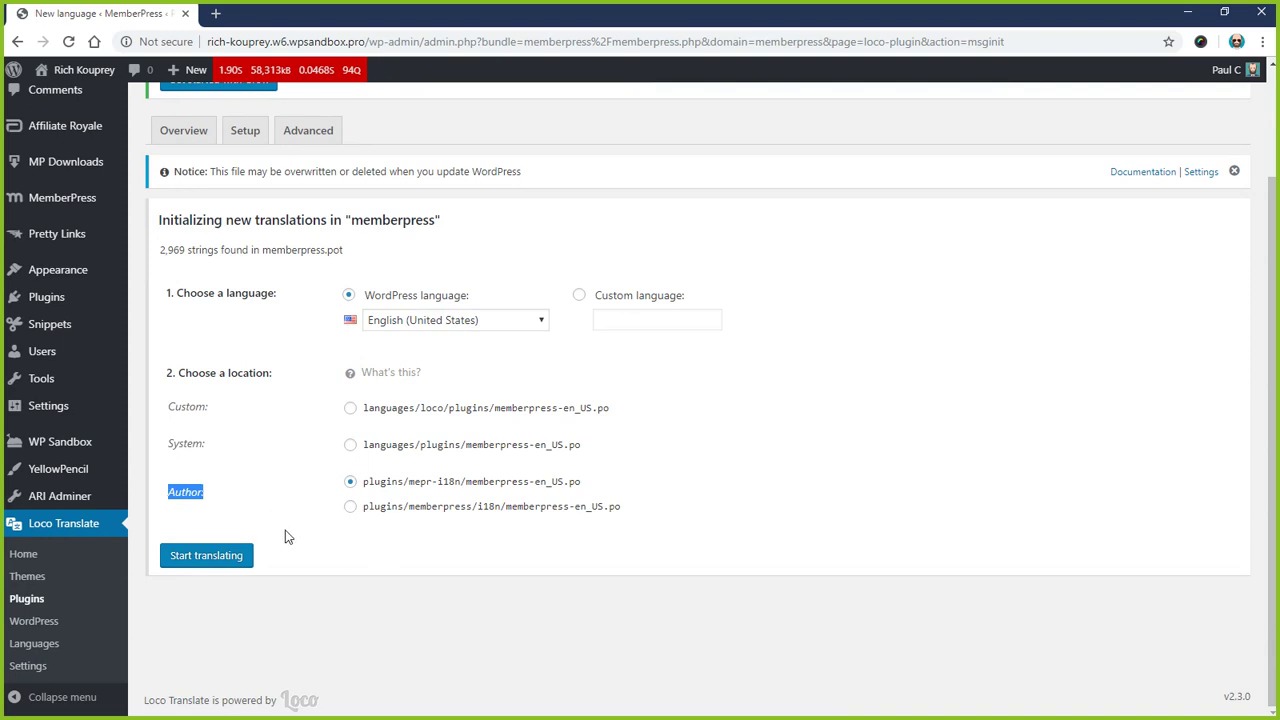
left_click(362, 570)
Step: Compare the two Author folder paths, keep the mepr-i18n location, and start translating the MemberPress strings
left_click_drag(408, 486, 506, 517)
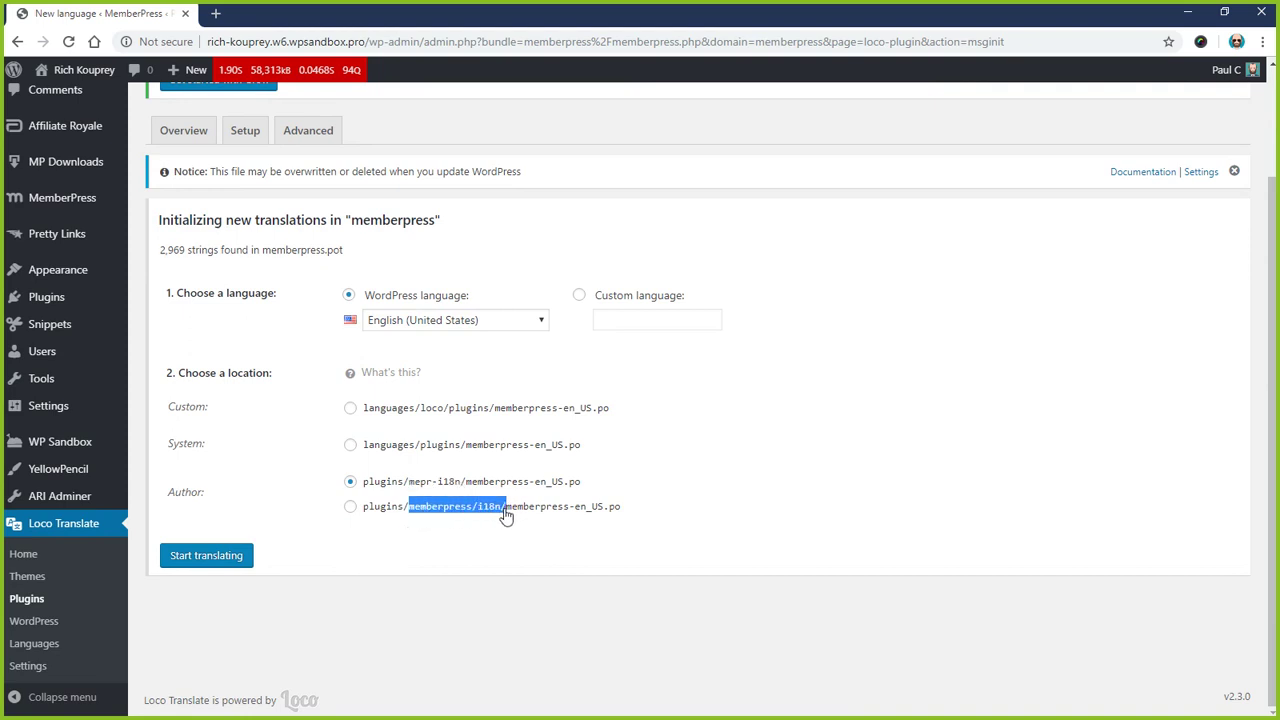
left_click_drag(408, 490, 463, 490)
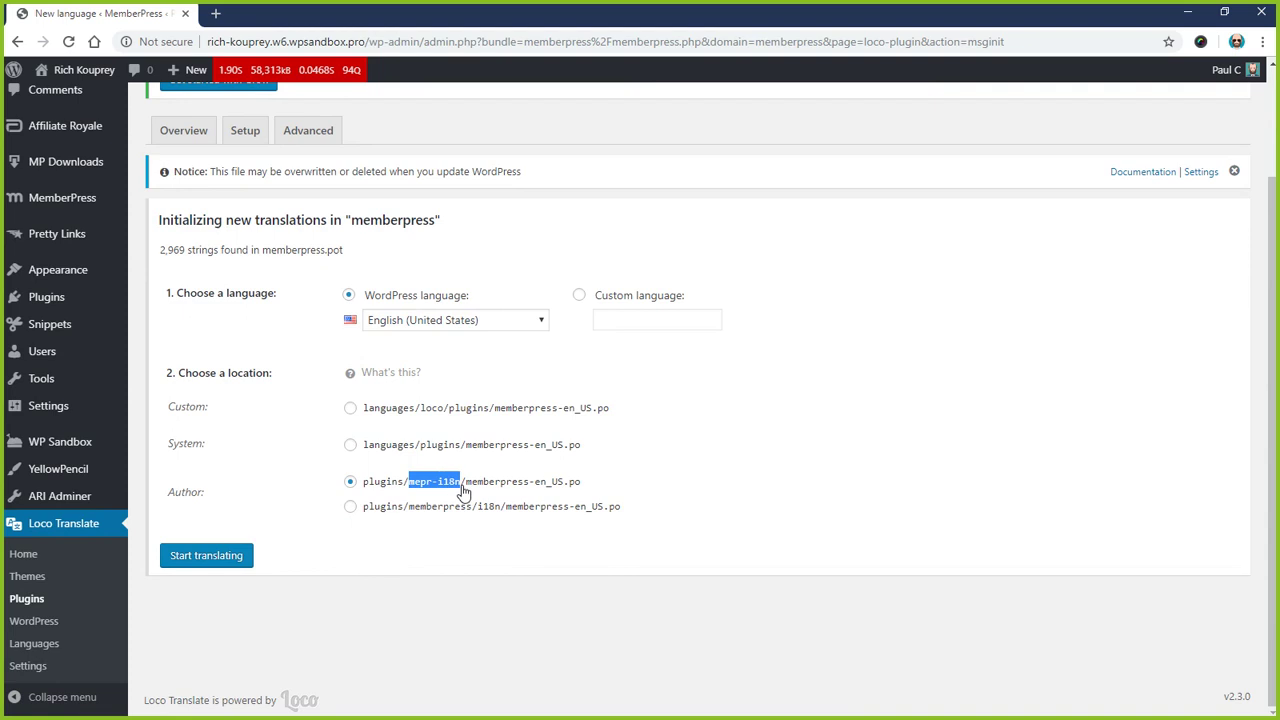
left_click_drag(364, 490, 586, 500)
left_click(362, 493)
left_click_drag(407, 490, 462, 494)
left_click(212, 560)
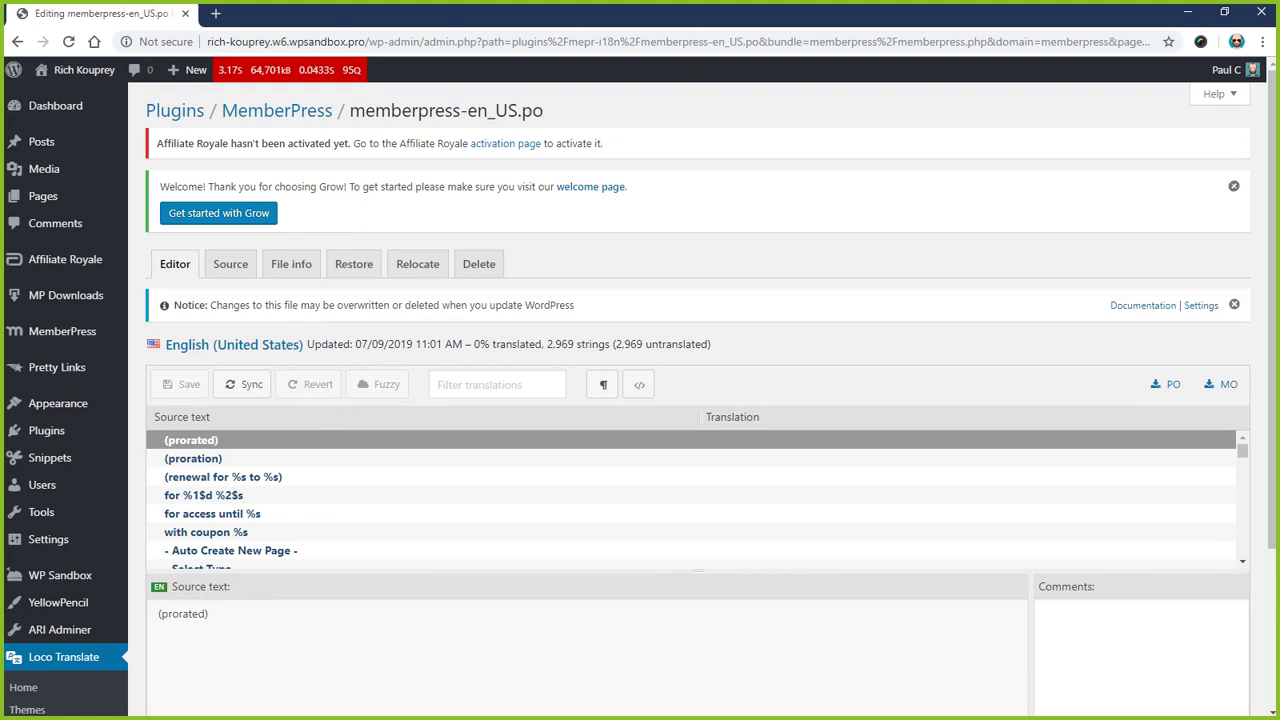
Step: Filter the strings for "have a coupon" and translate "Have a coupon?" as "Have a Voucher?"
left_click(438, 384)
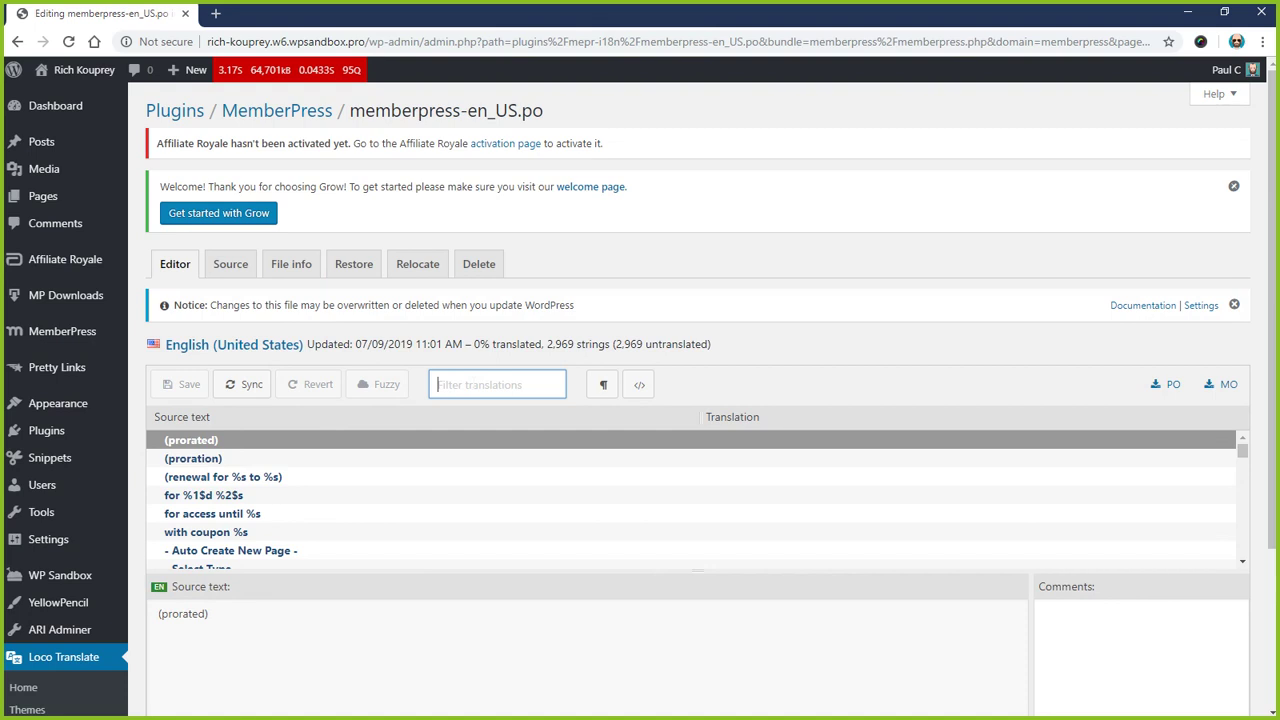
type("have a coupon")
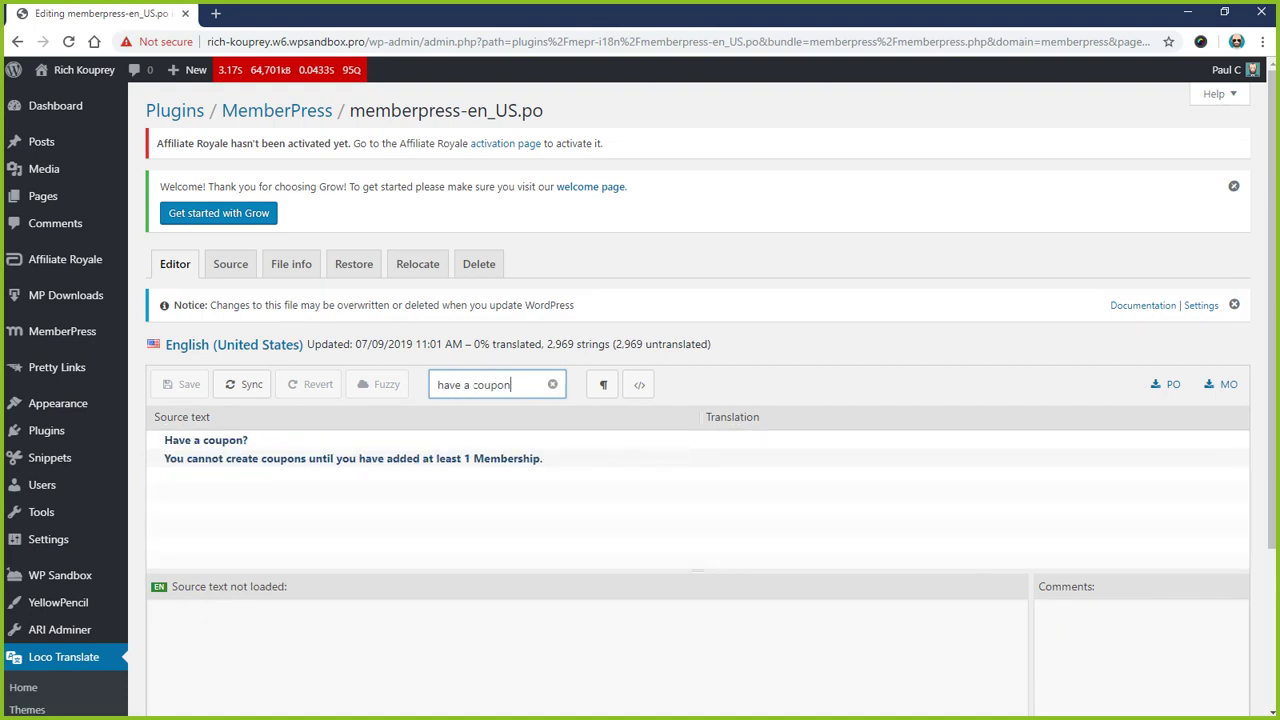
left_click(314, 441)
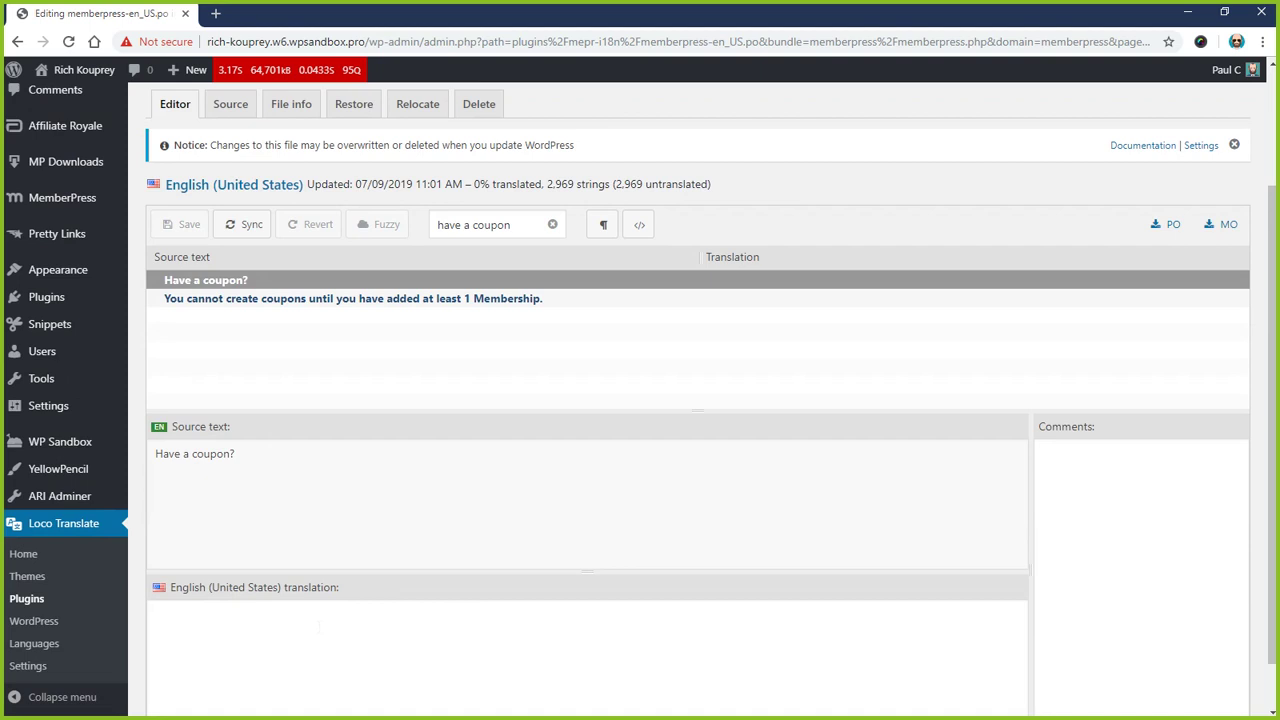
type("Have a ")
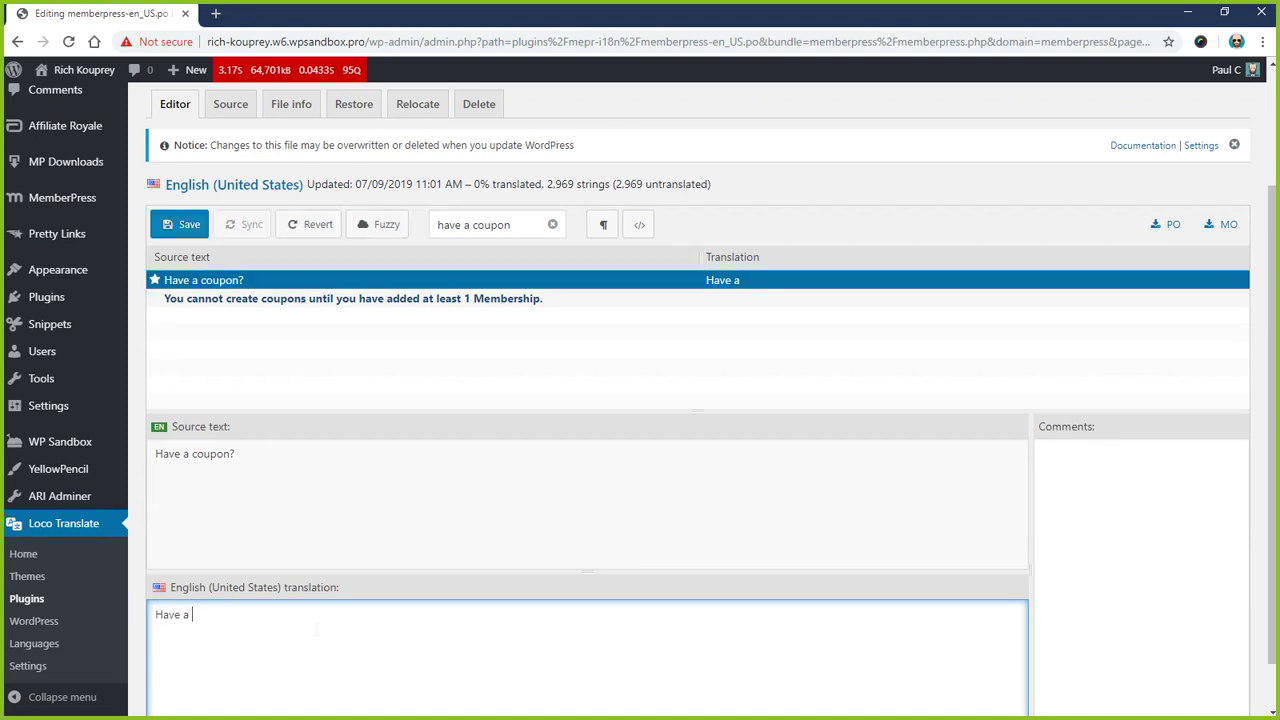
type("Voucher?")
scroll(357, 551, "down", 1)
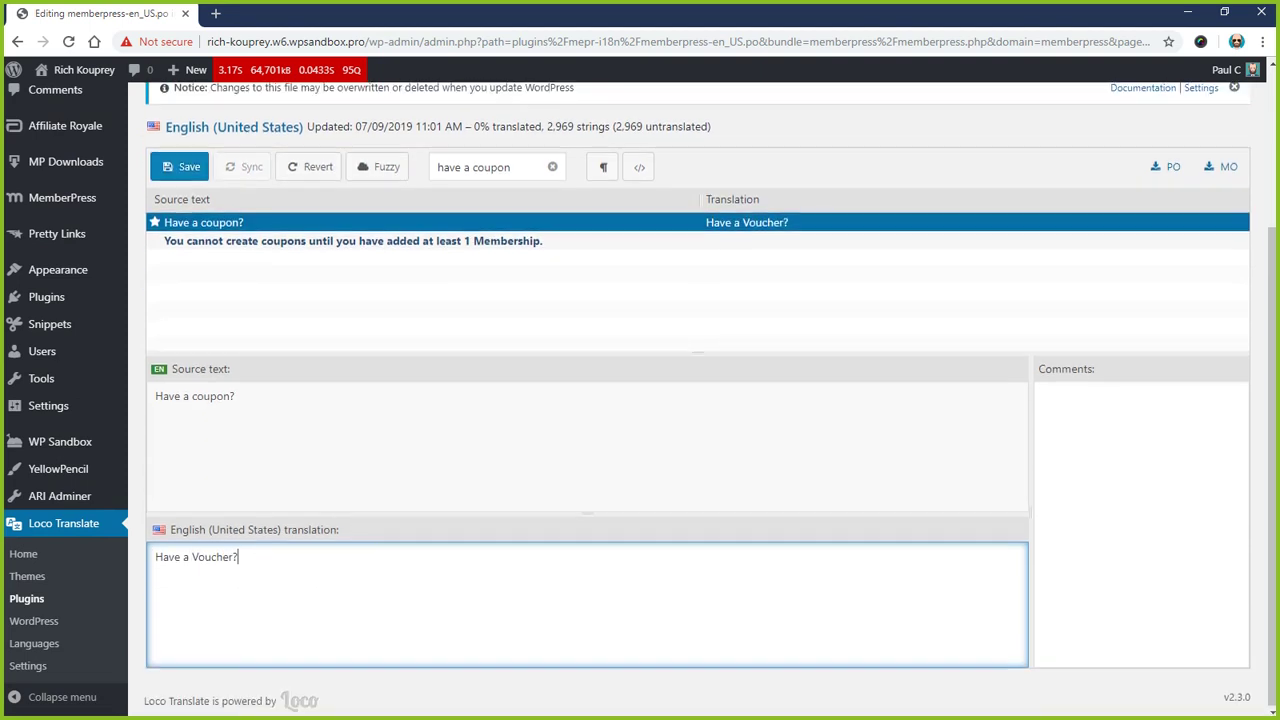
Step: Compare the "Have a coupon?" source text with its English (United States) translation and save the translation file
scroll(232, 680, "up", 3)
scroll(273, 613, "down", 3)
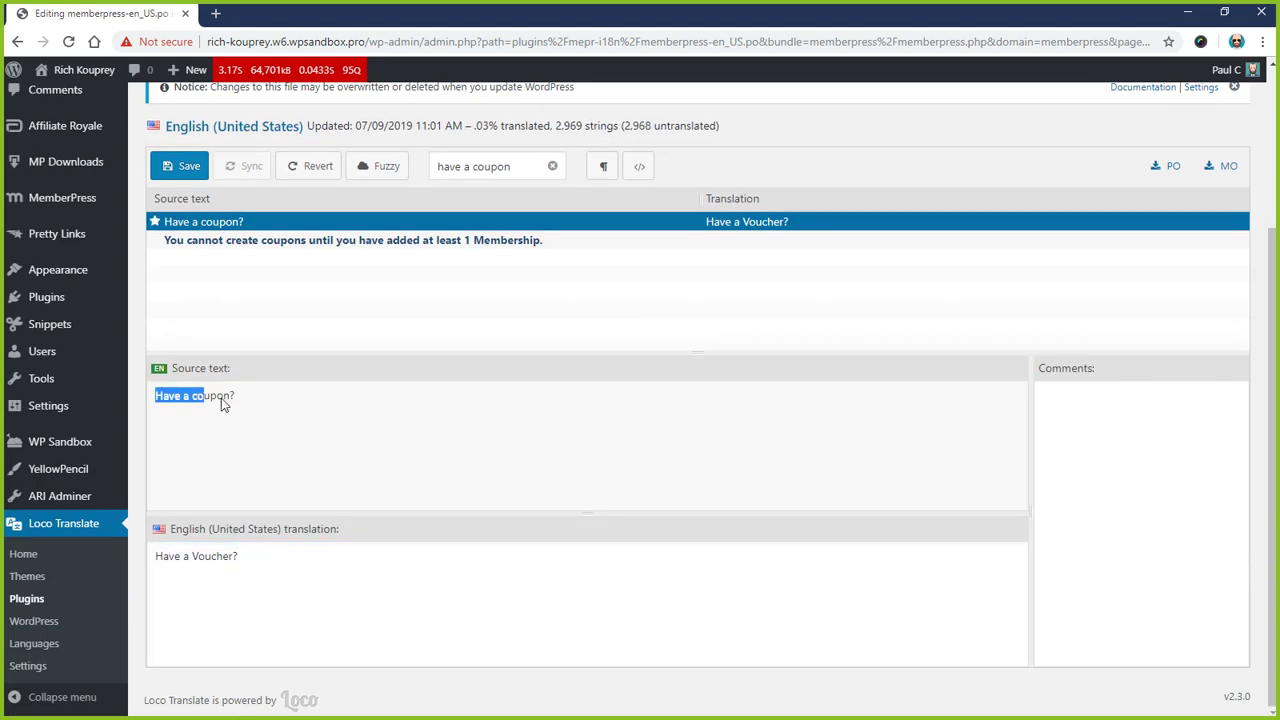
left_click_drag(223, 402, 248, 405)
left_click_drag(240, 556, 155, 556)
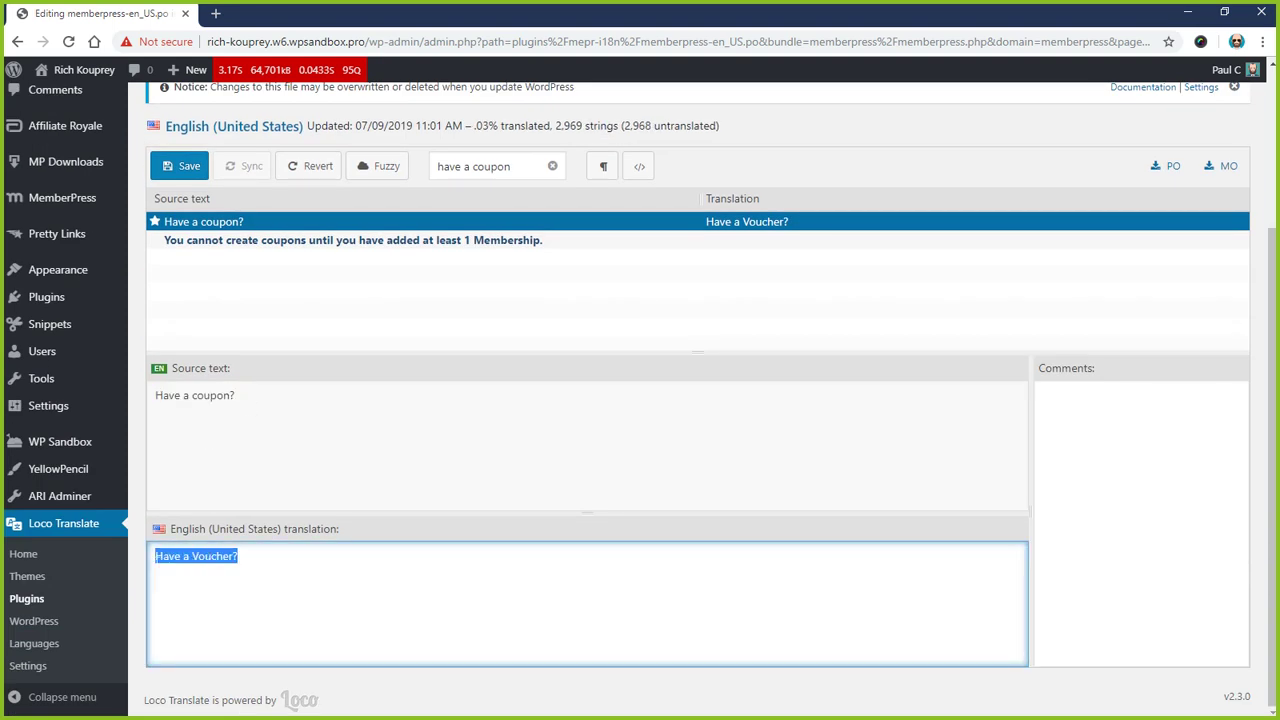
left_click(238, 556)
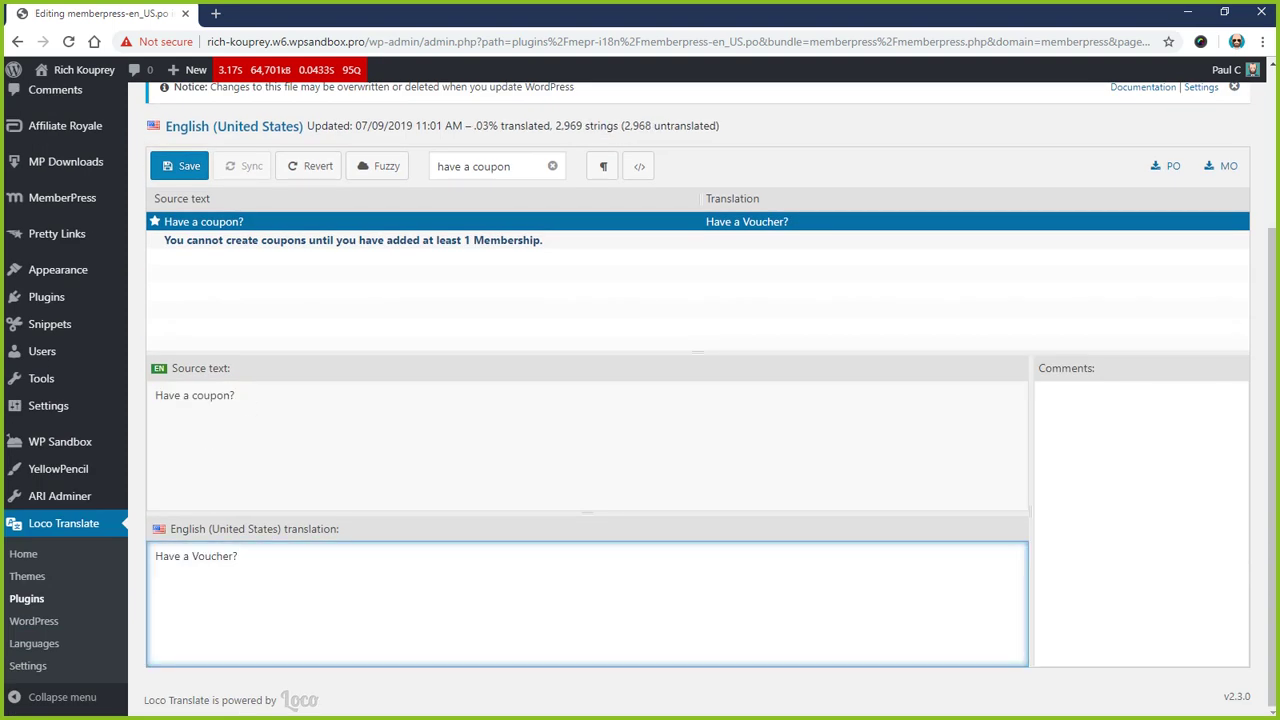
left_click(216, 402)
left_click(256, 559)
left_click_drag(240, 556, 155, 556)
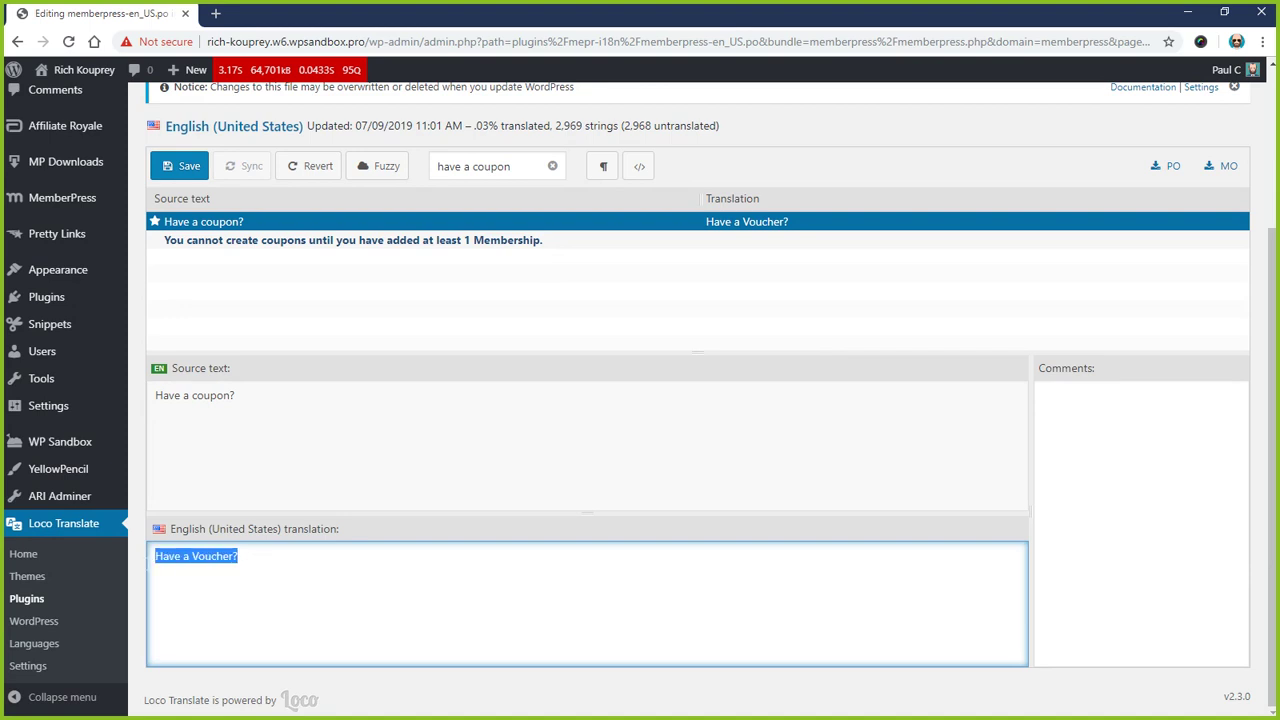
left_click(239, 556)
left_click_drag(240, 556, 196, 556)
left_click(239, 556)
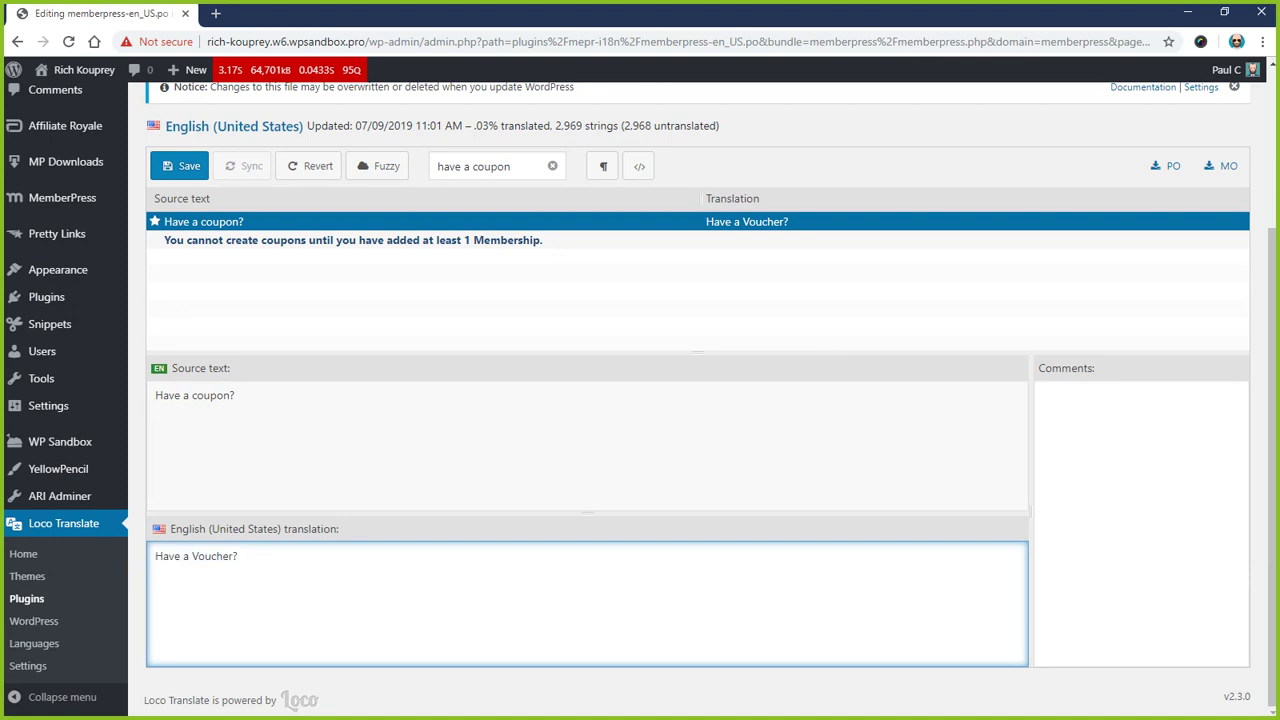
scroll(256, 559, "up", 3)
left_click(177, 386)
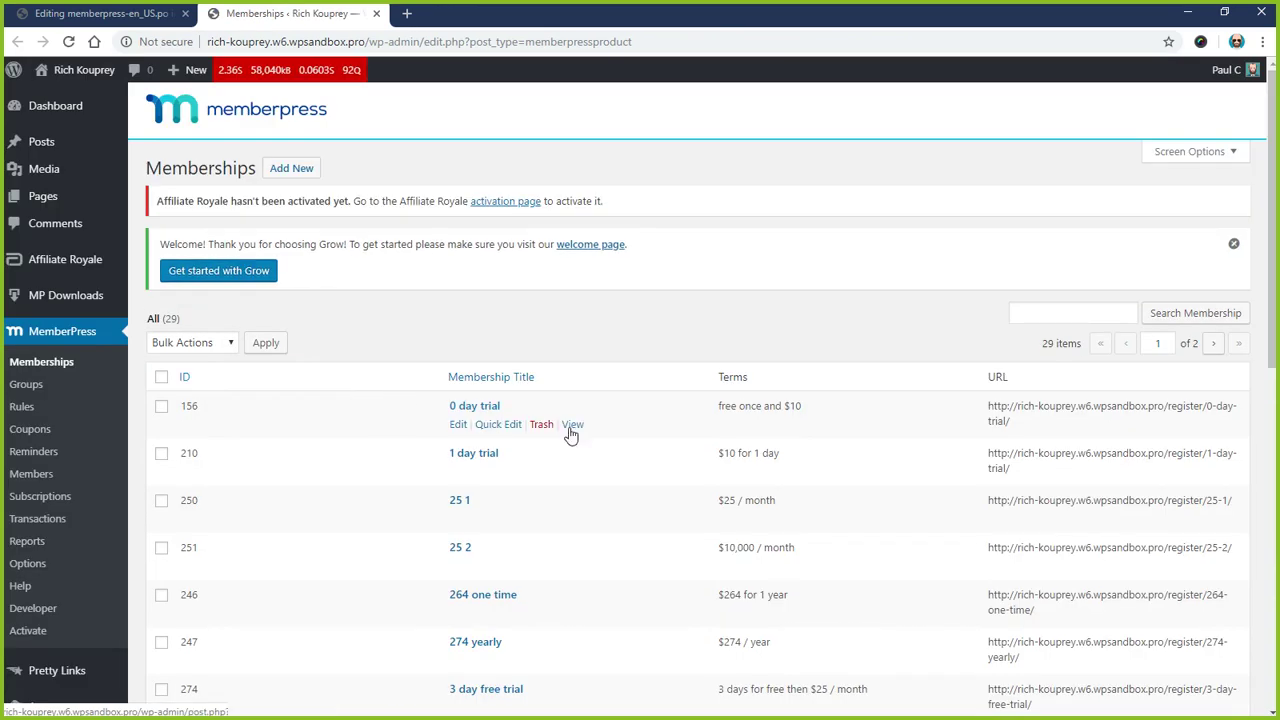
Step: View the 0 day trial membership's registration page in an incognito window and expand the voucher link to check its field label
right_click(572, 430)
left_click(640, 472)
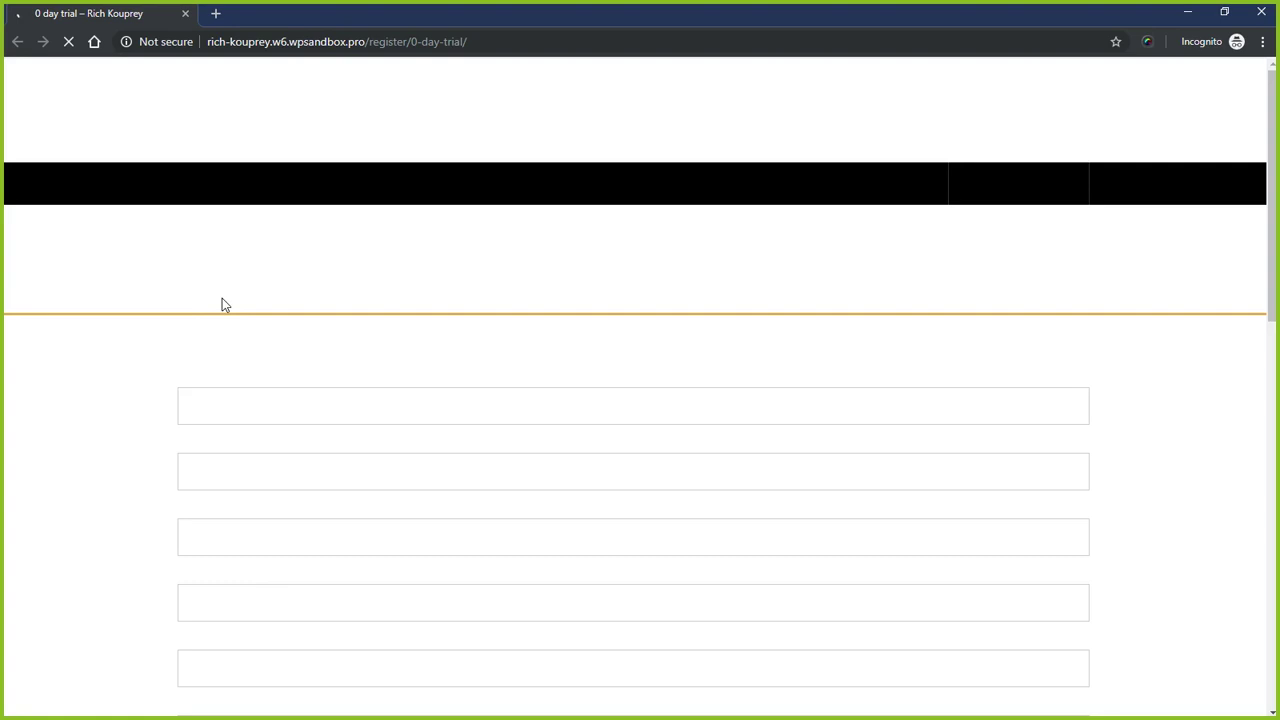
scroll(155, 296, "down", 5)
scroll(155, 296, "down", 3)
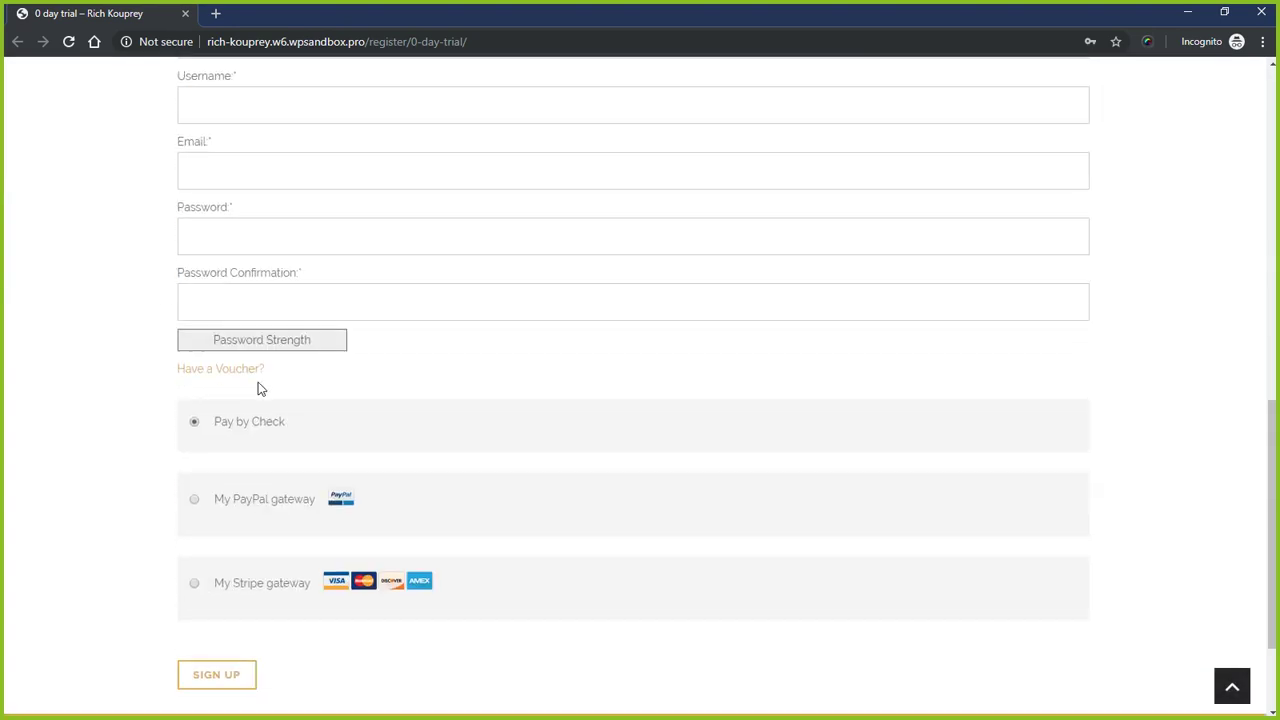
left_click_drag(284, 377, 180, 374)
left_click(123, 374)
left_click(212, 375)
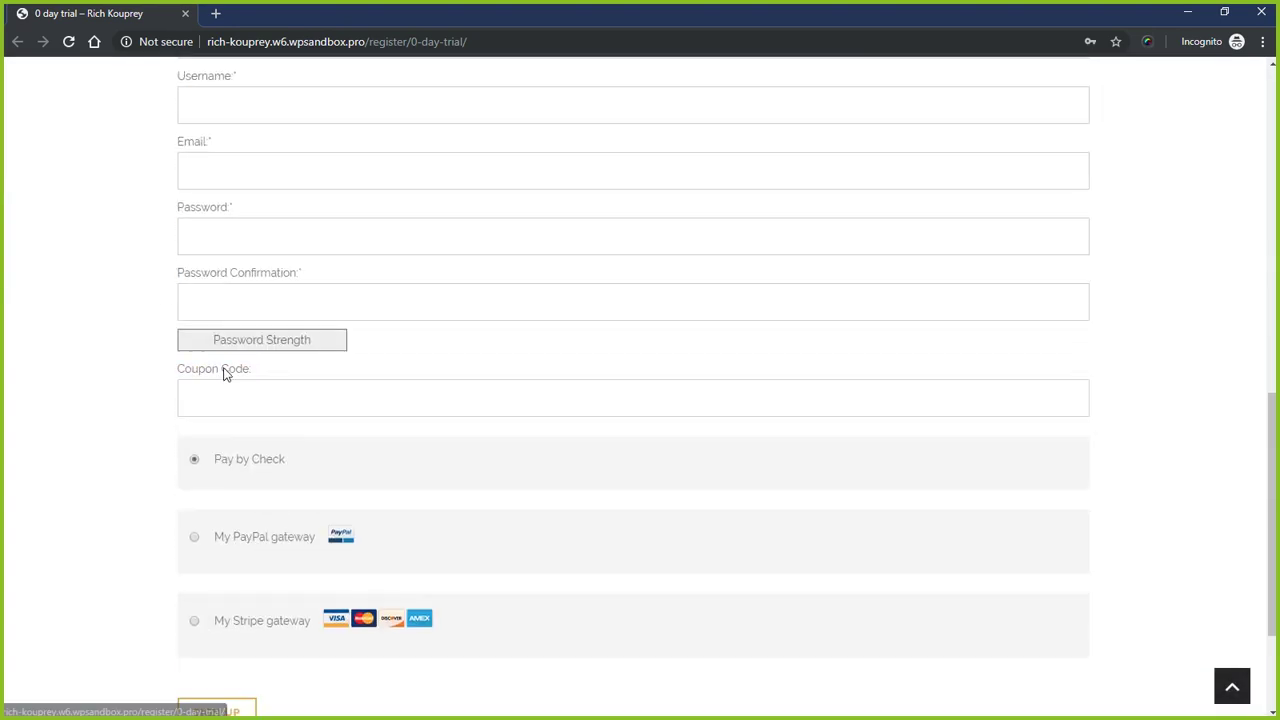
left_click_drag(260, 374, 155, 413)
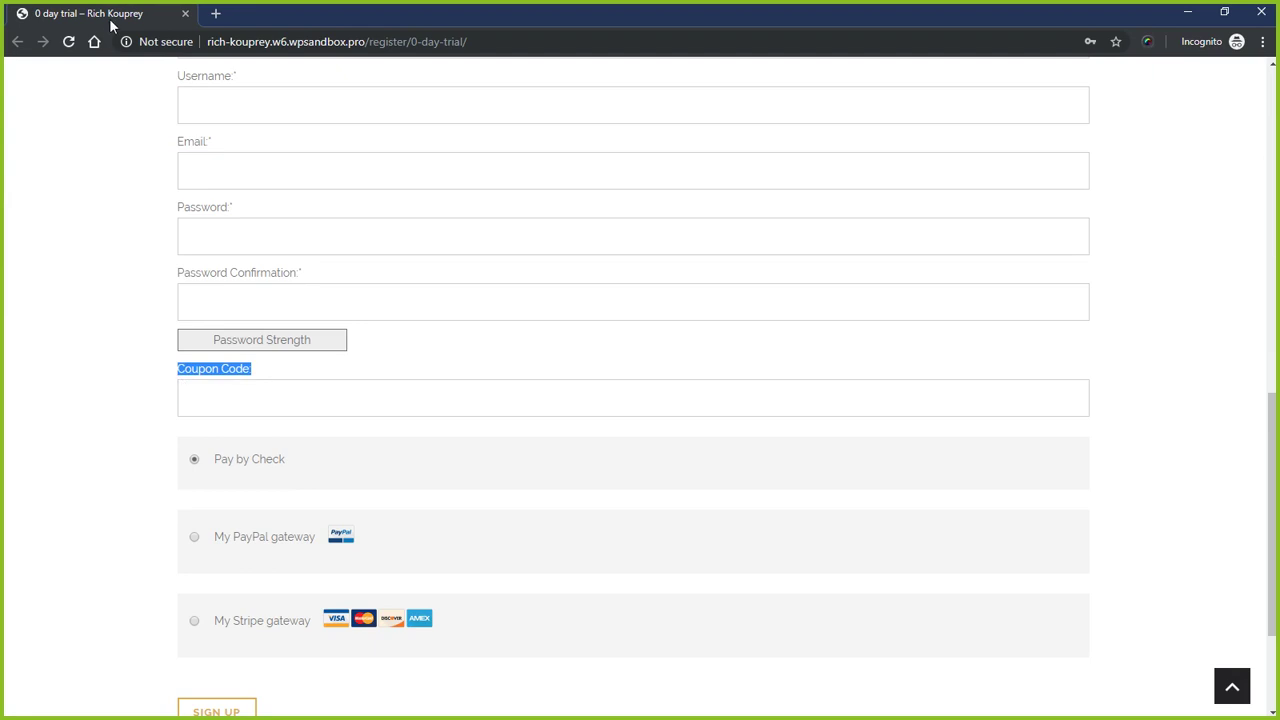
Step: Return to the memberpress-en_US.po editor, filter the strings for "coupon code" and select the "Coupon Code:" string
left_click(1187, 13)
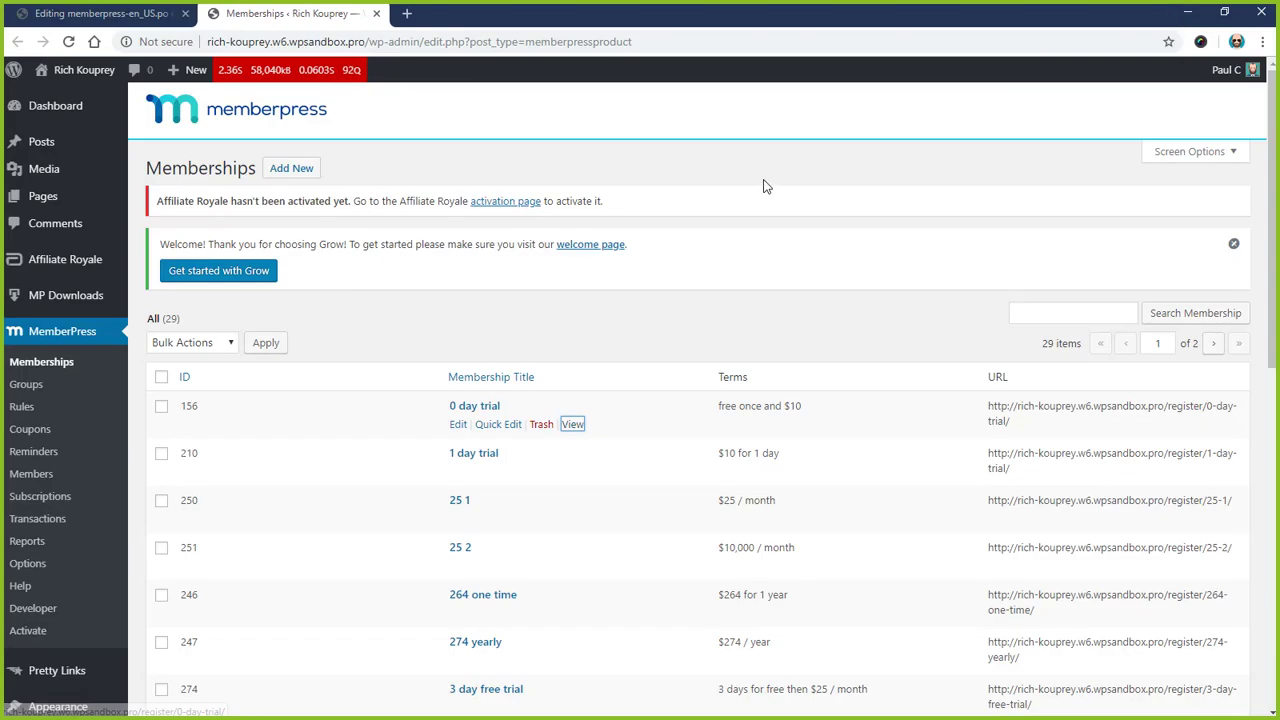
left_click(105, 13)
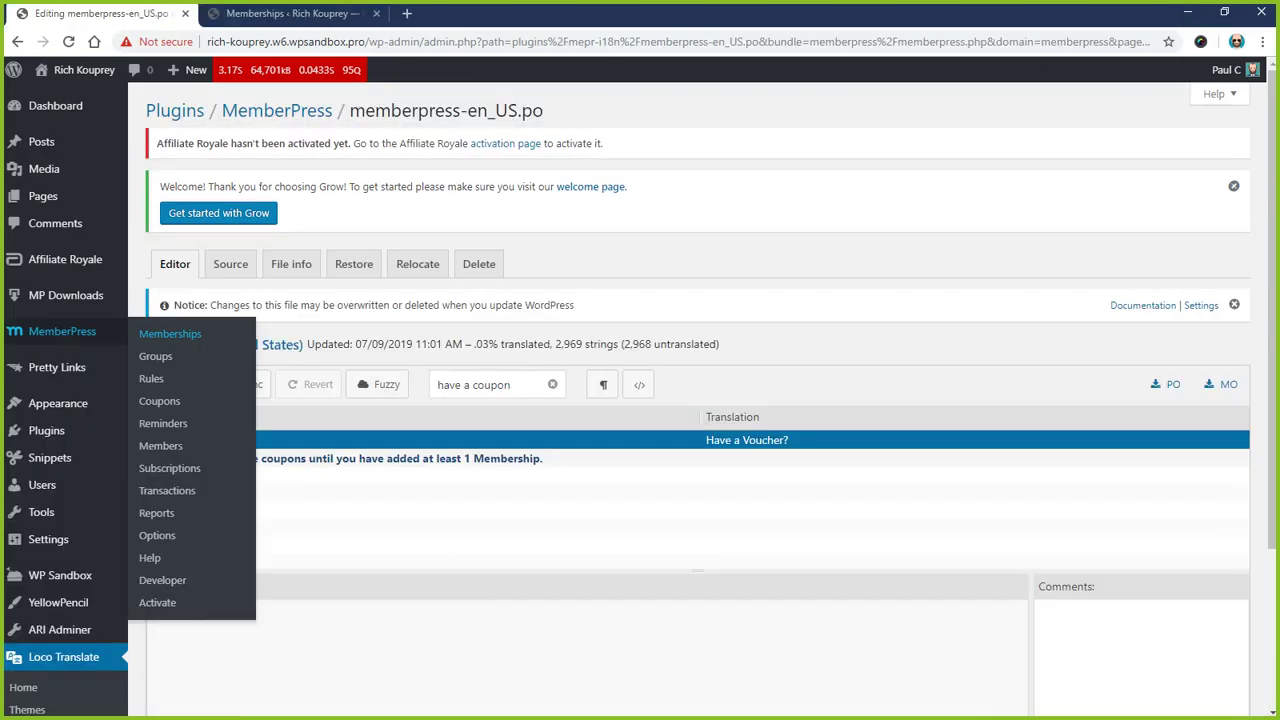
triple_click(503, 385)
type("coupon co")
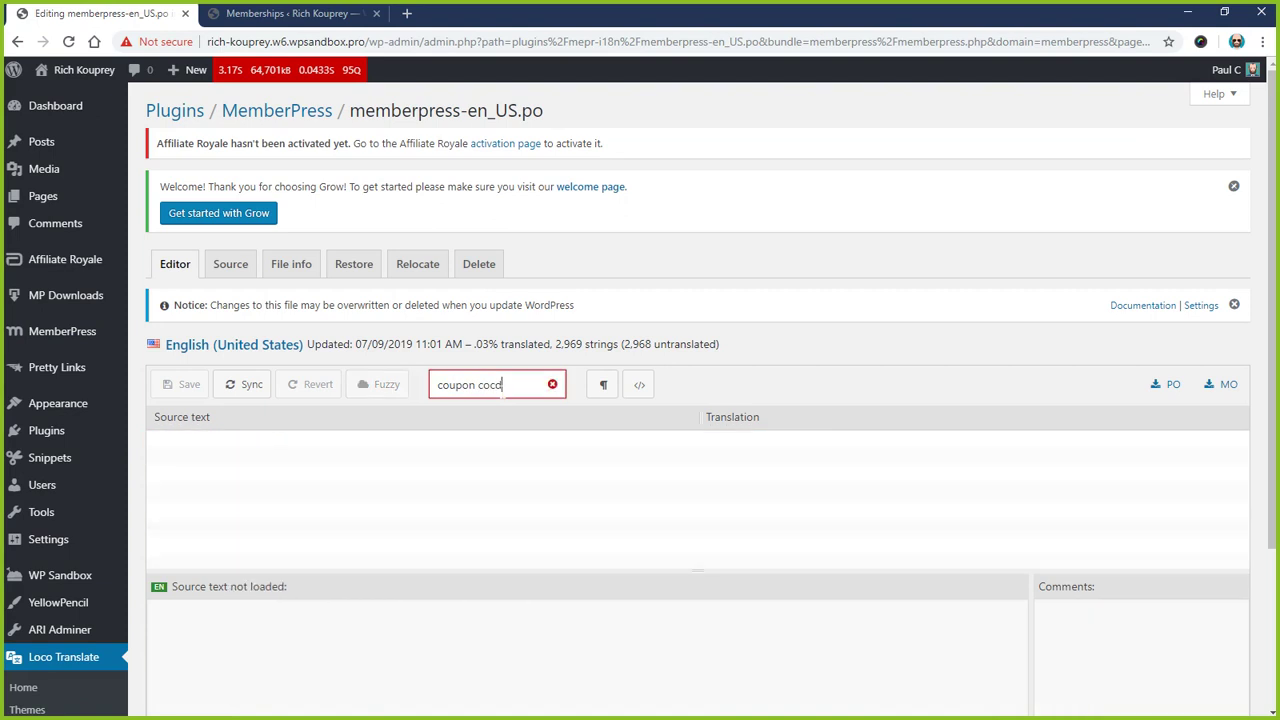
type("de")
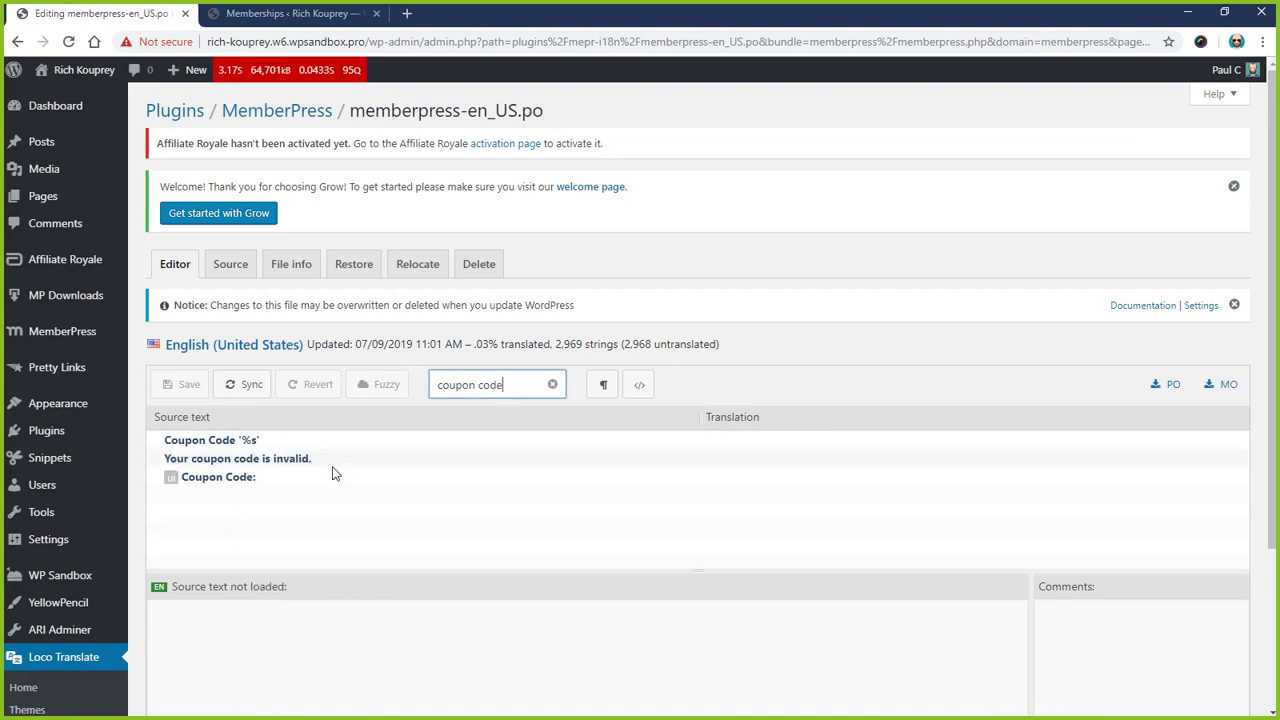
left_click(245, 481)
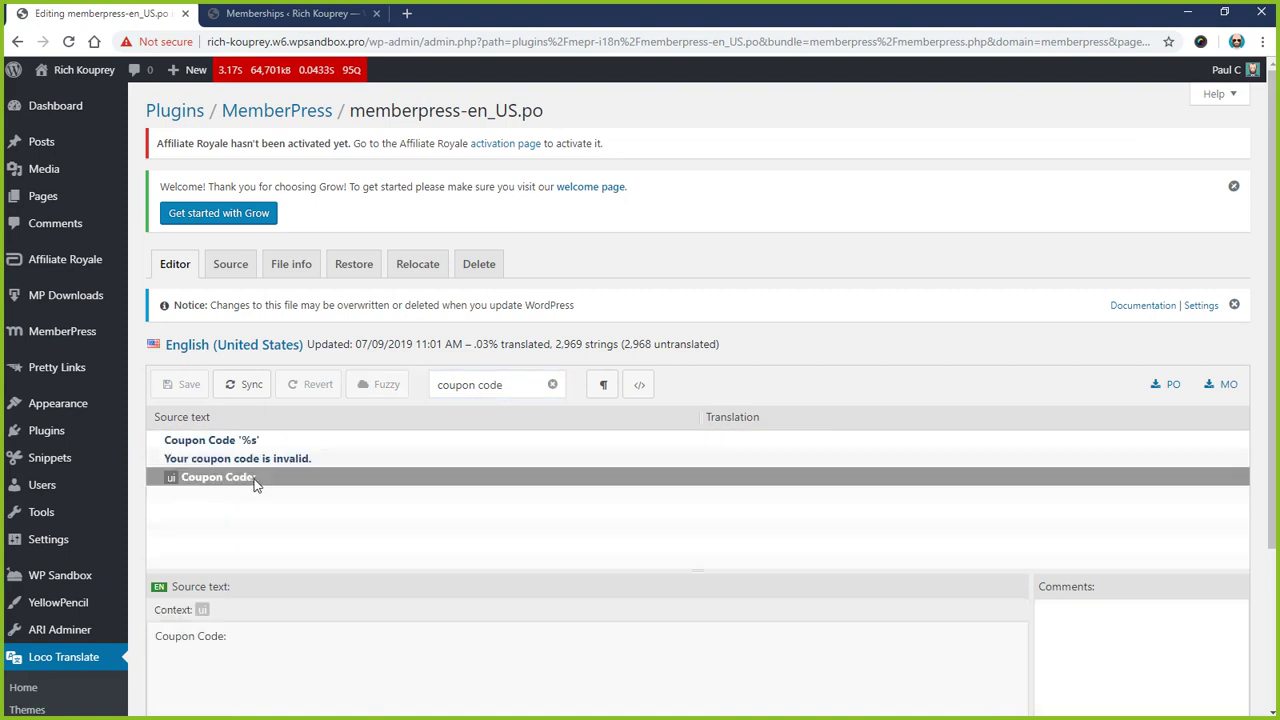
Step: Translate "Coupon Code:" as "Voucher:" and save the translation file
scroll(247, 551, "down", 2)
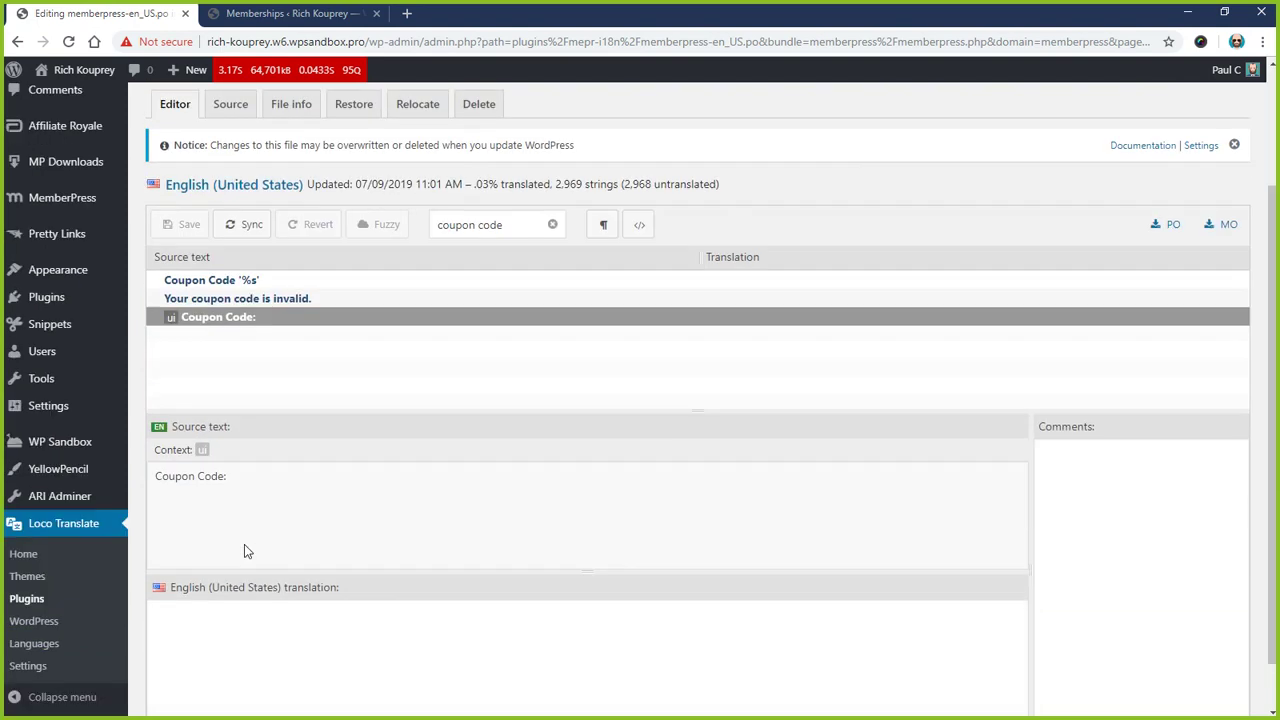
left_click(220, 636)
type("Voucher:")
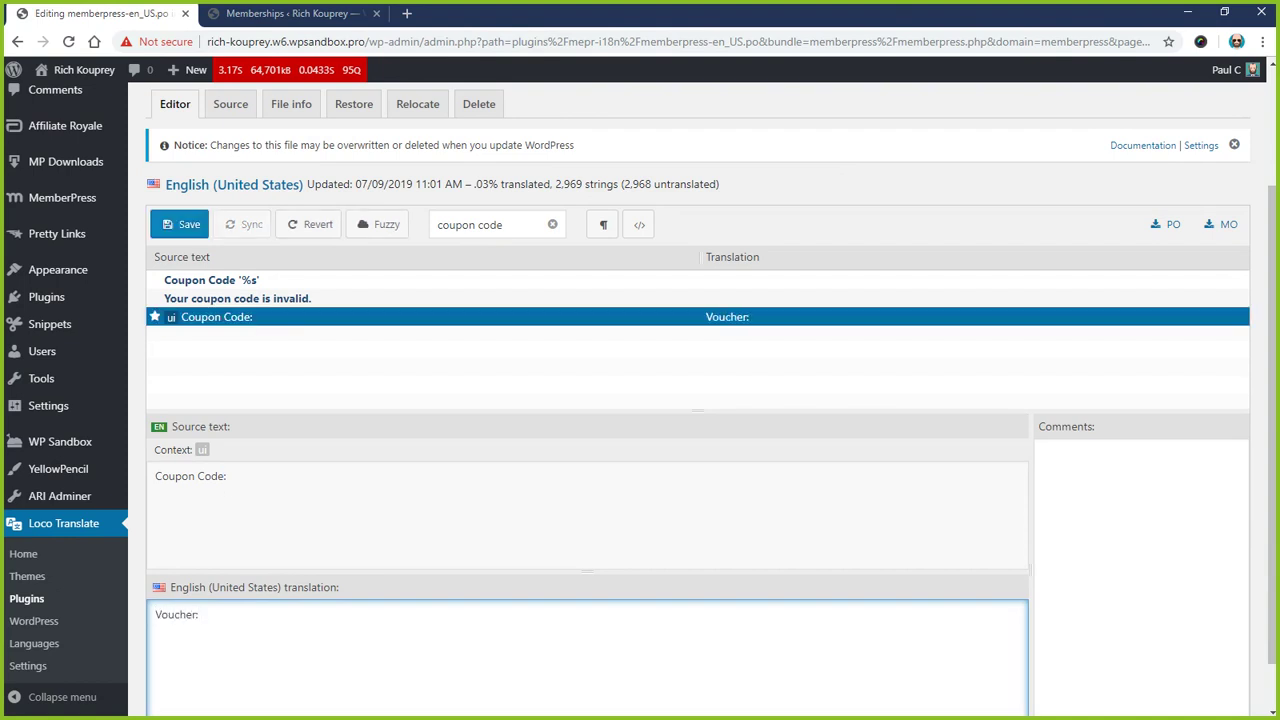
left_click(165, 230)
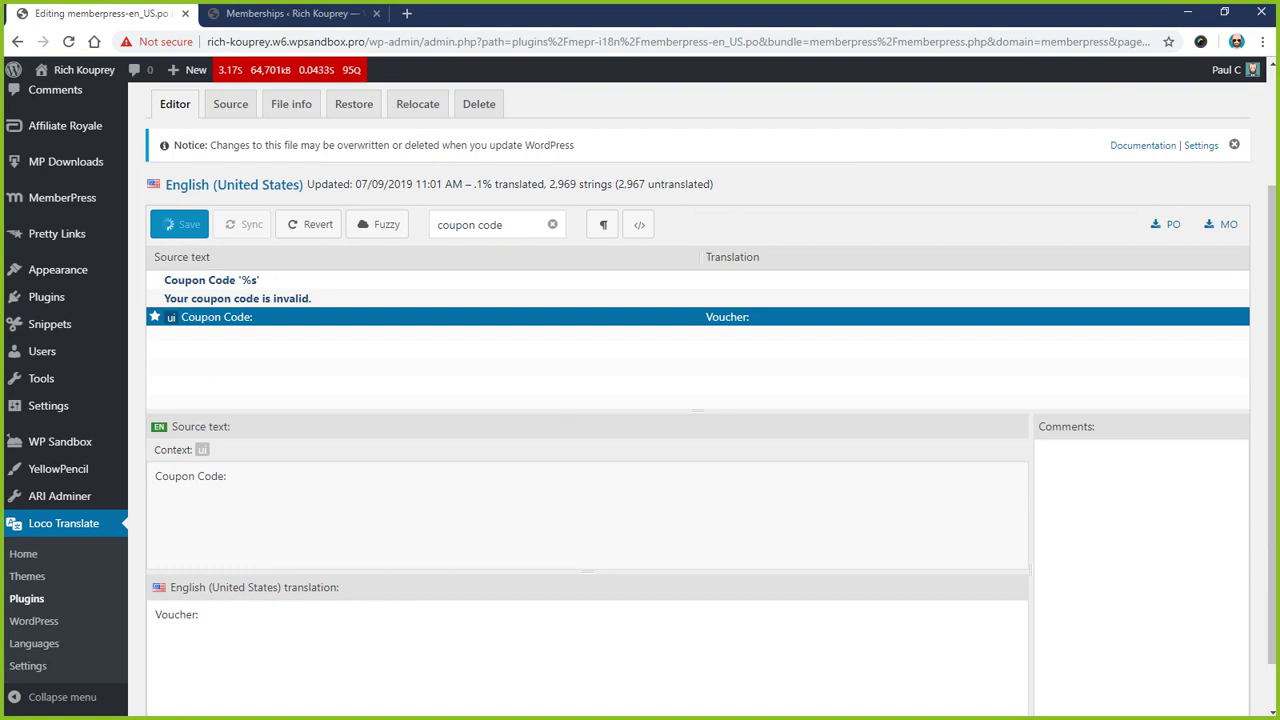
Step: Reload the 0 day trial registration page, expand the voucher link and check the label of the code field
key("alt+Tab")
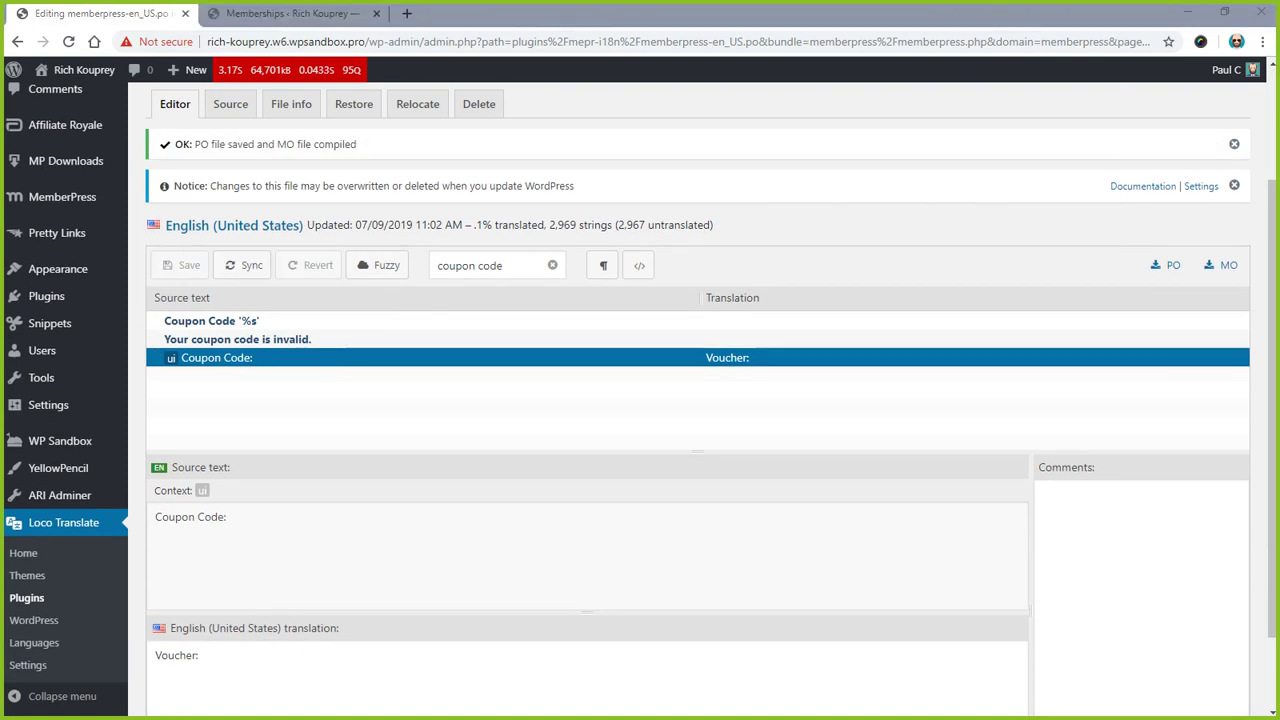
left_click(70, 44)
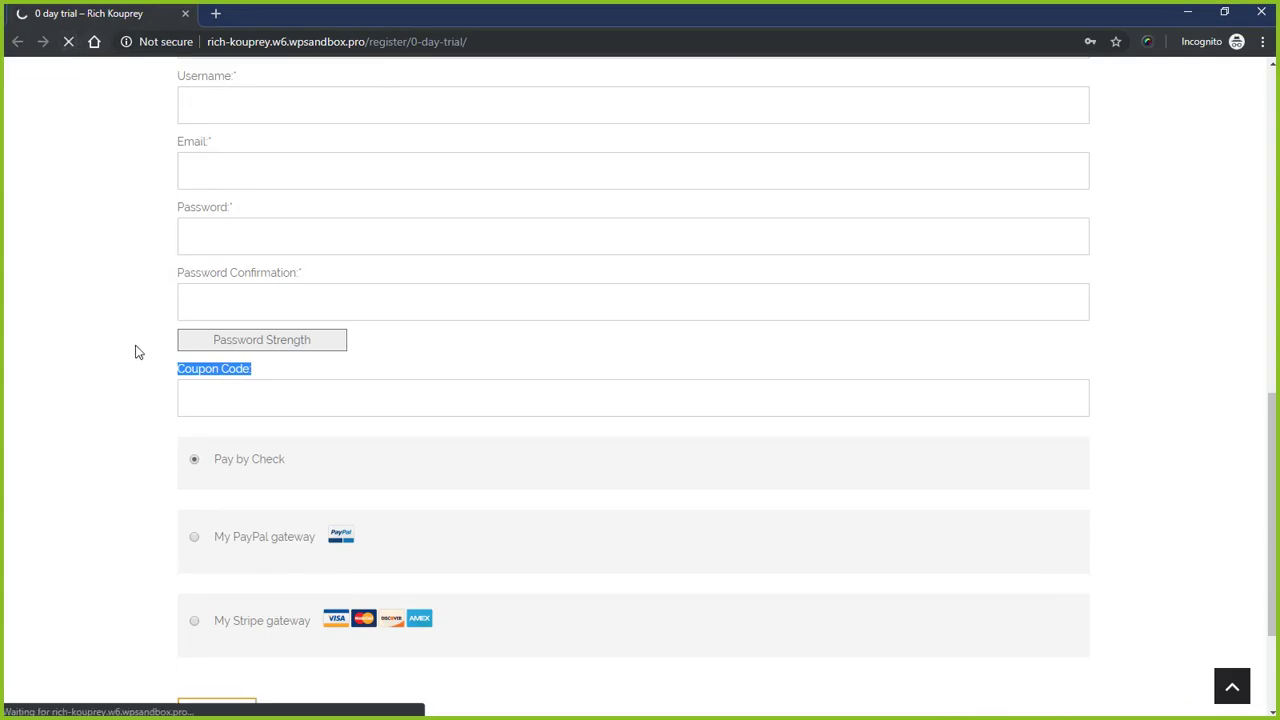
left_click(243, 289)
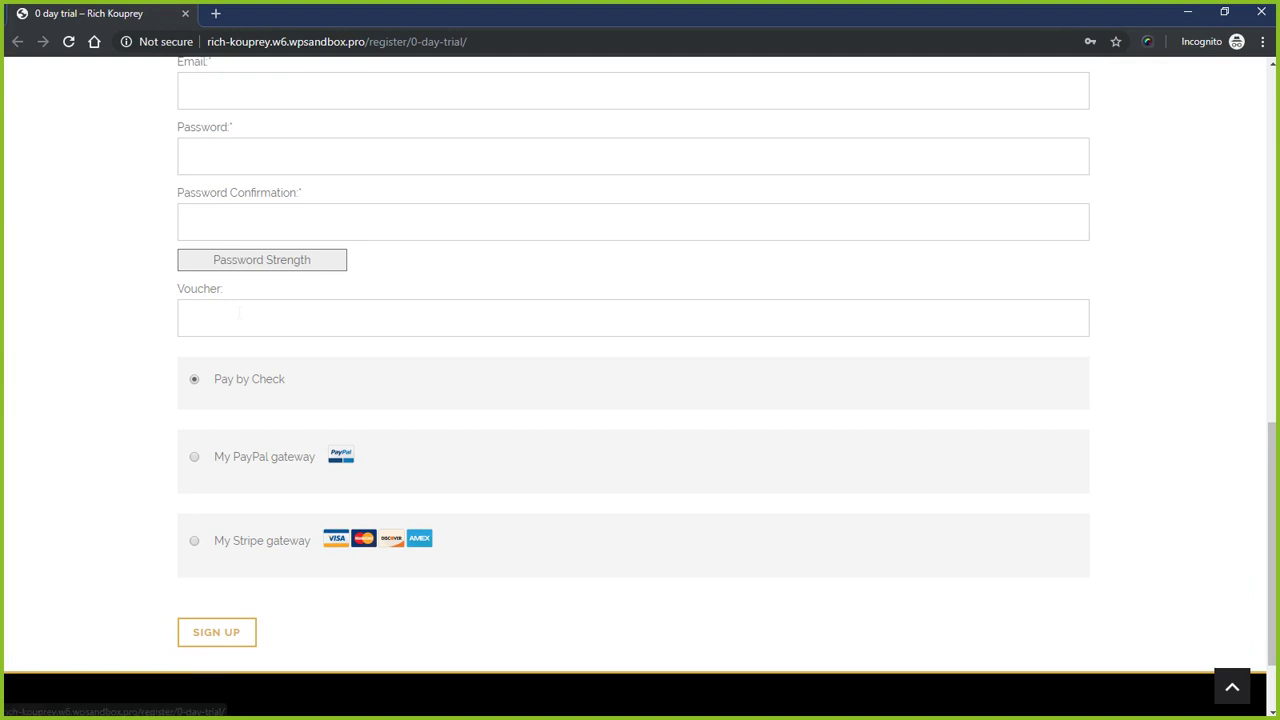
left_click_drag(227, 297, 187, 300)
left_click(77, 306)
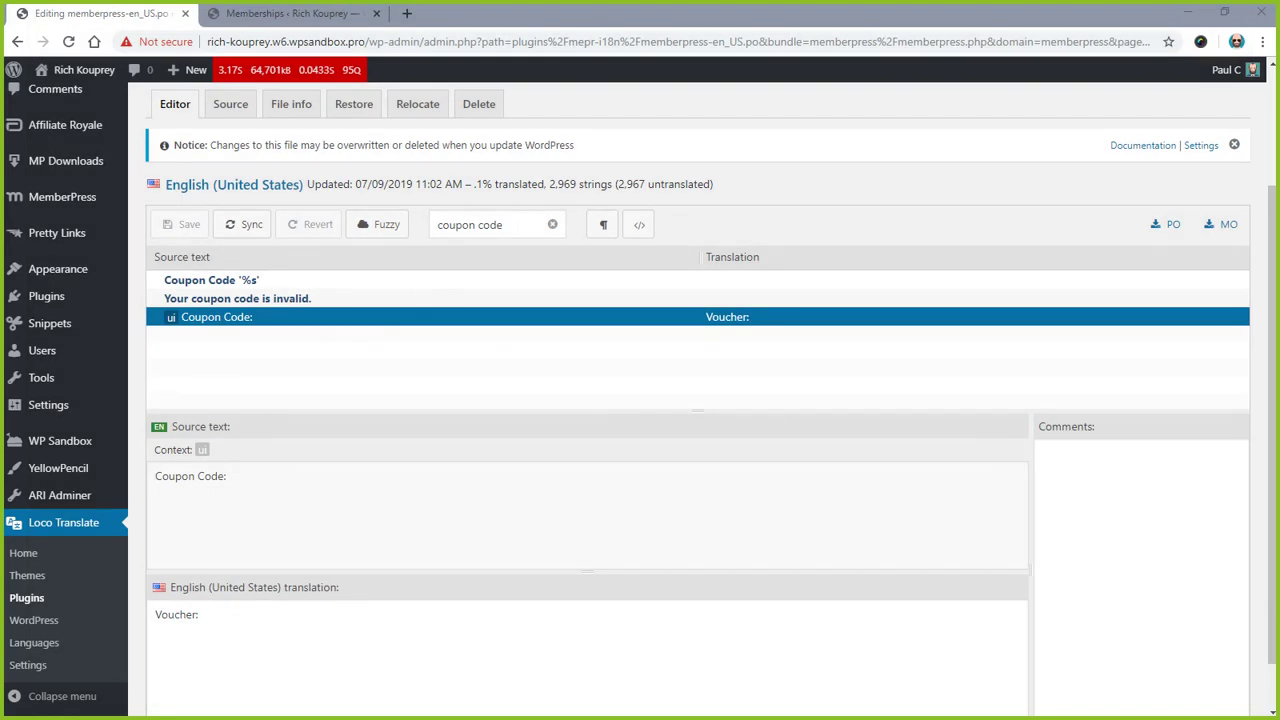
Step: Filter the strings for "coupon" and look through the matching source texts that could still be translated
left_click_drag(506, 224, 398, 237)
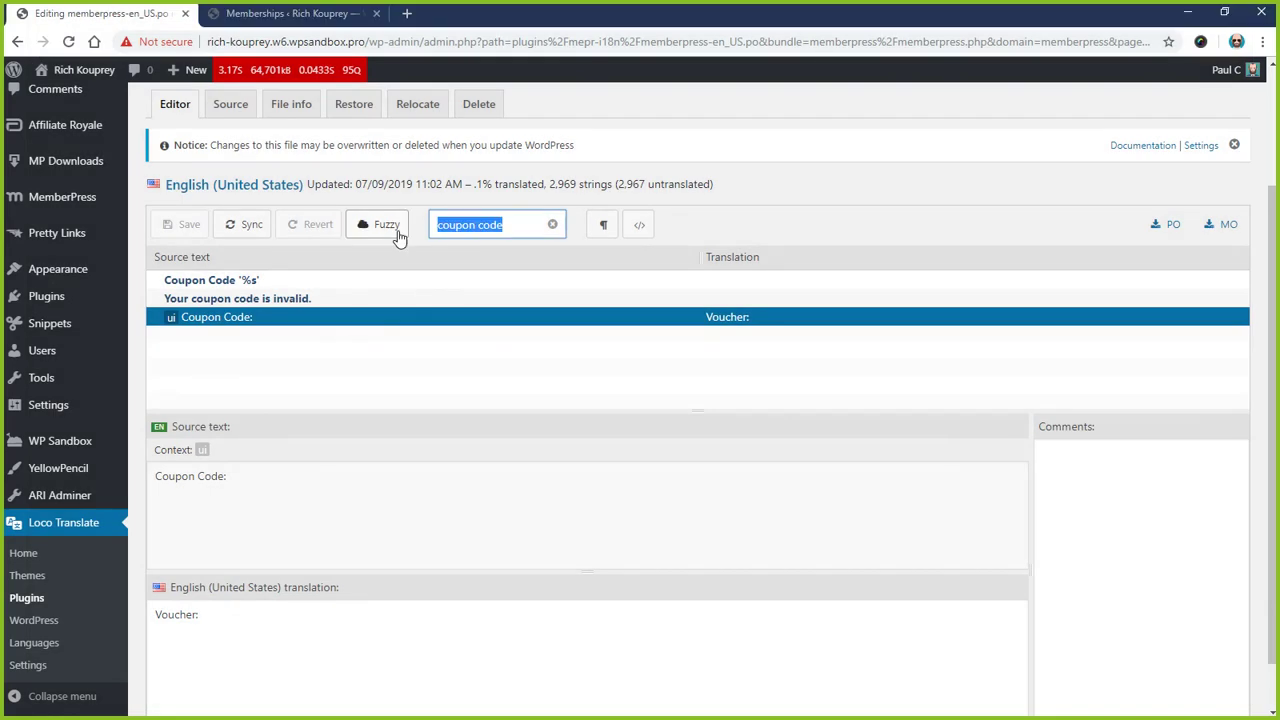
type("coupon")
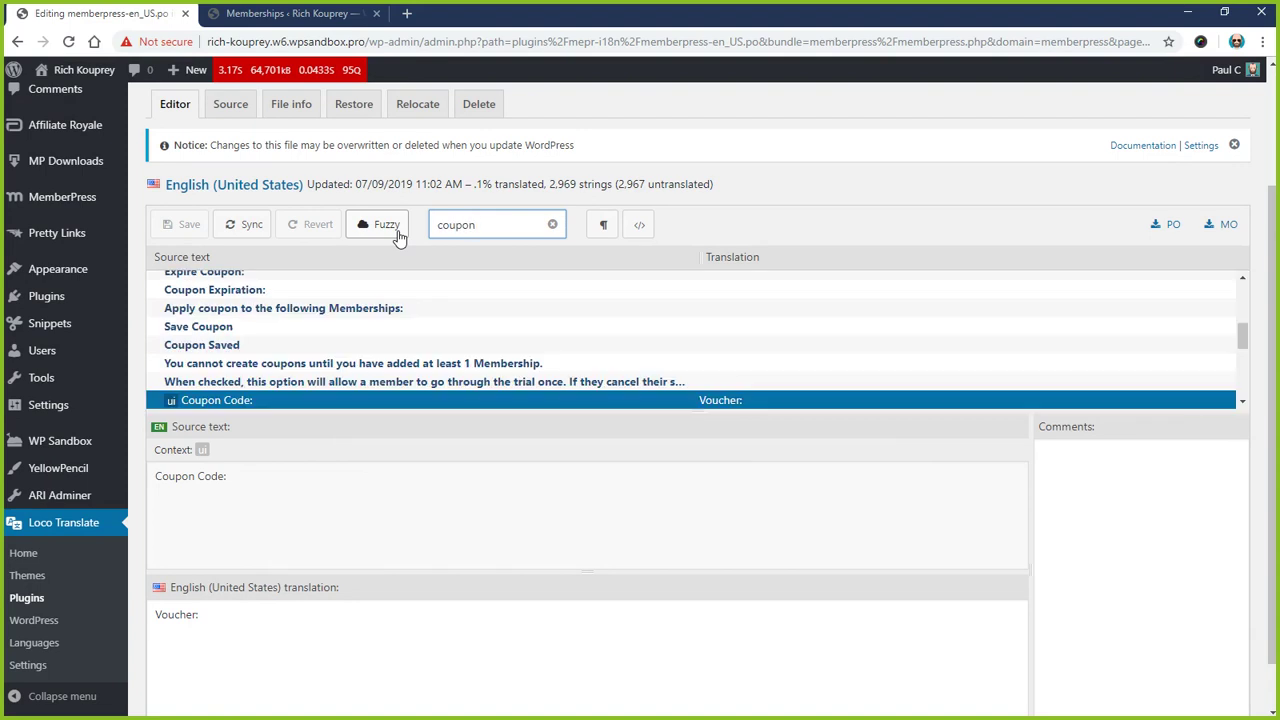
scroll(306, 322, "up", 3)
left_click(238, 287)
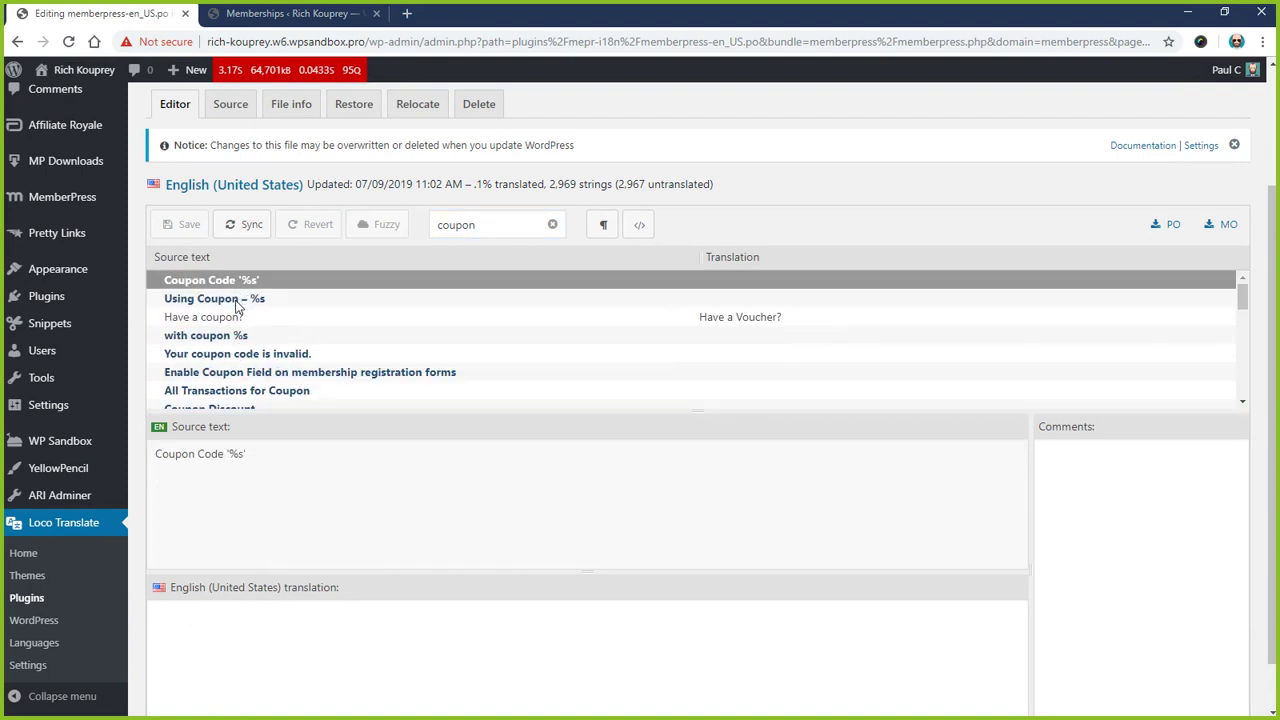
left_click(237, 302)
left_click(227, 338)
left_click(226, 356)
left_click(212, 374)
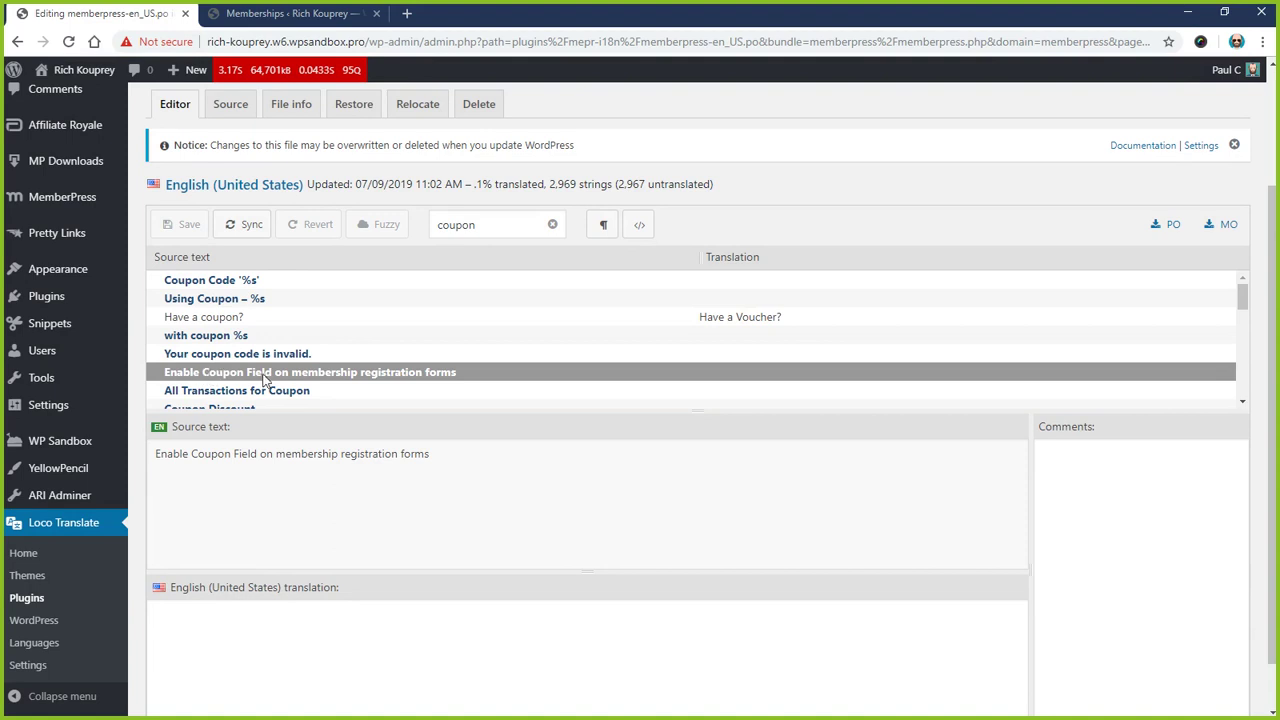
left_click(253, 284)
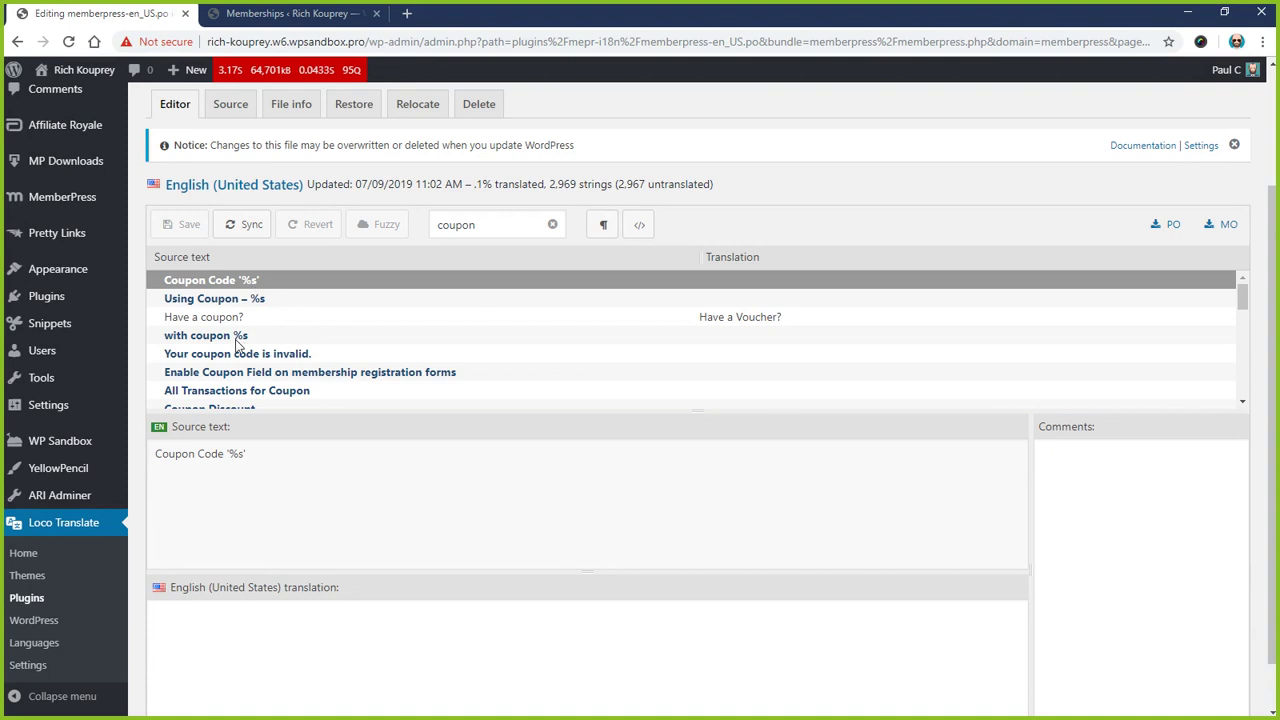
scroll(245, 340, "down", 3)
scroll(258, 378, "down", 3)
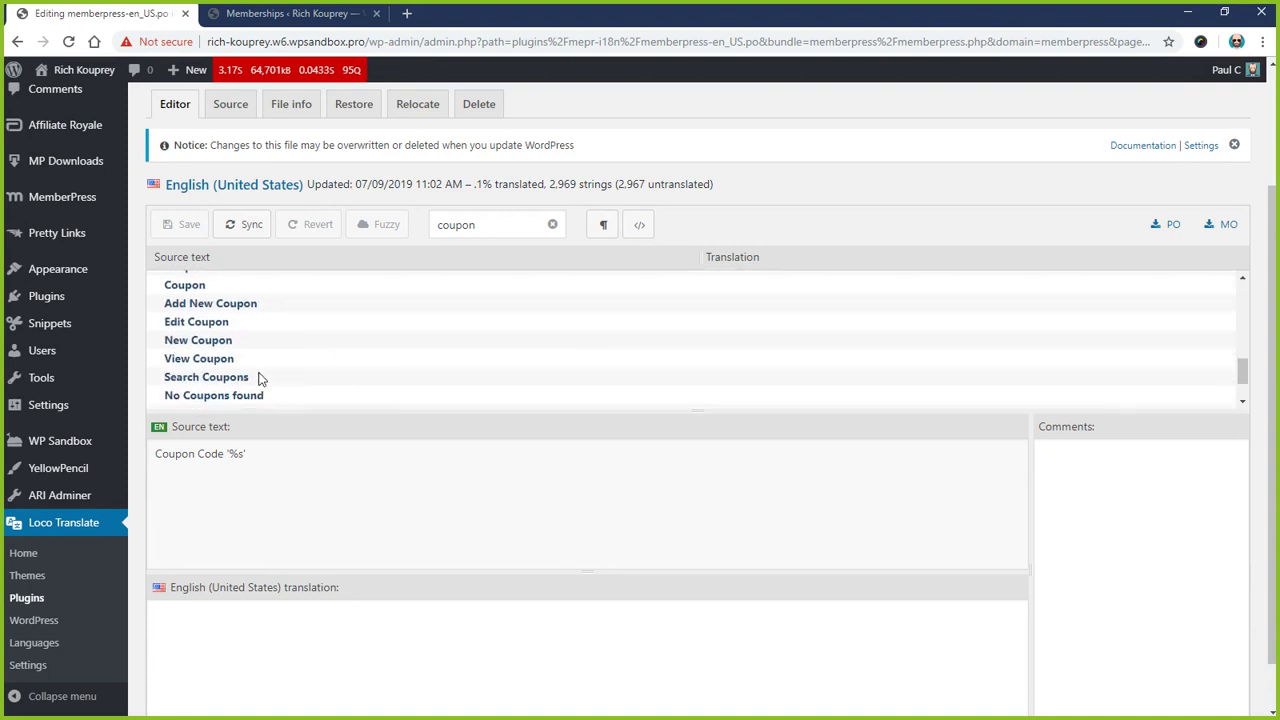
Step: Translate the source string "Coupon Code '%s'" as "Voucher '%s'", keeping the placeholder from the copied source text
scroll(257, 372, "up", 1)
scroll(258, 372, "up", 6)
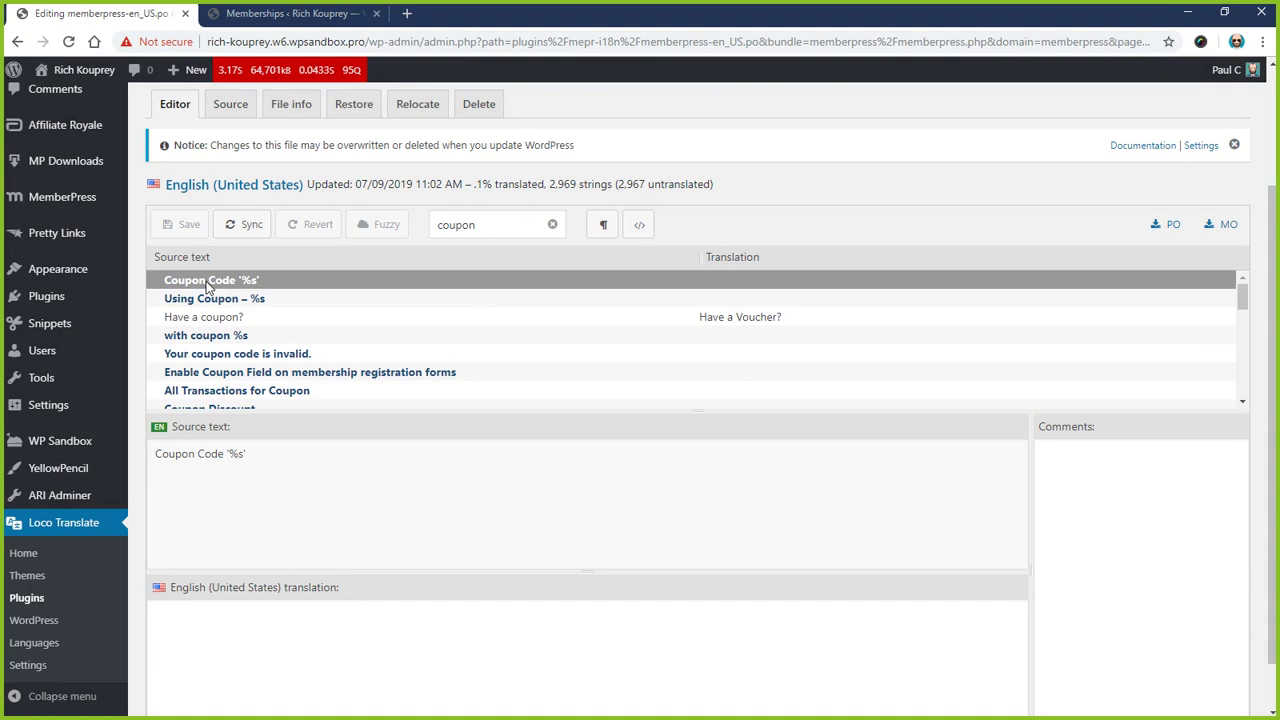
left_click_drag(258, 457, 158, 462)
key("ctrl+c")
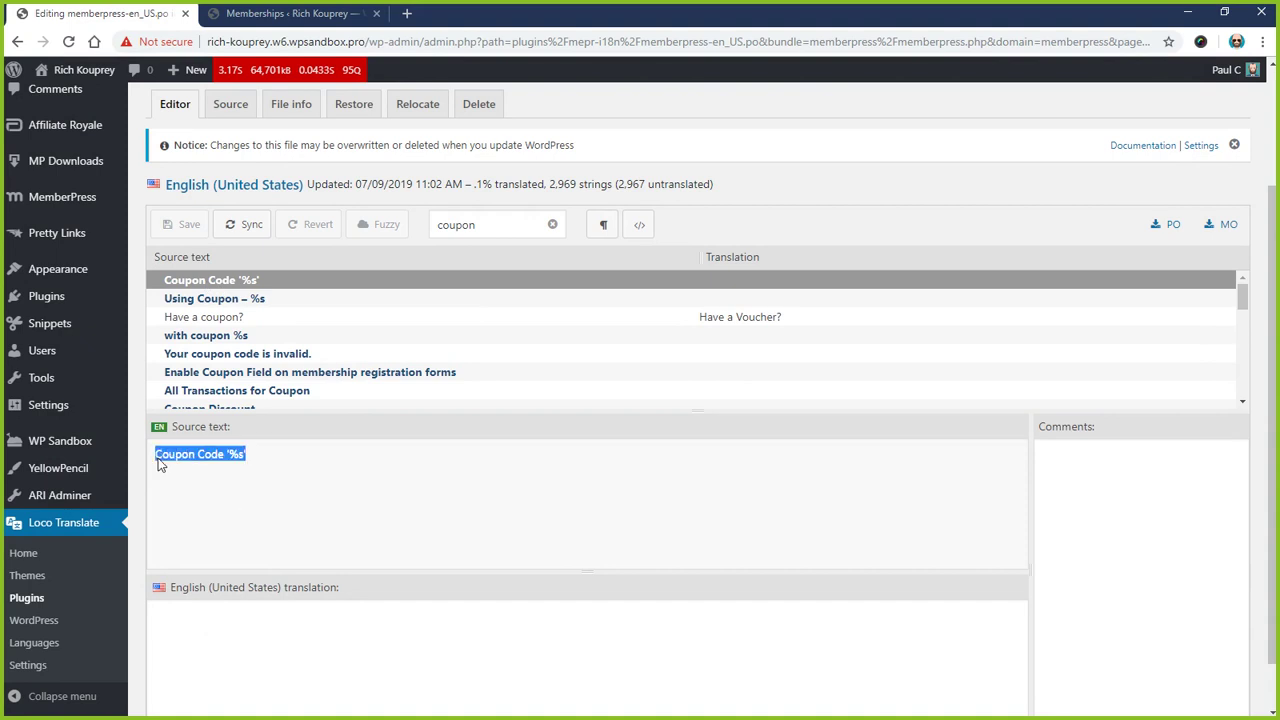
left_click(206, 633)
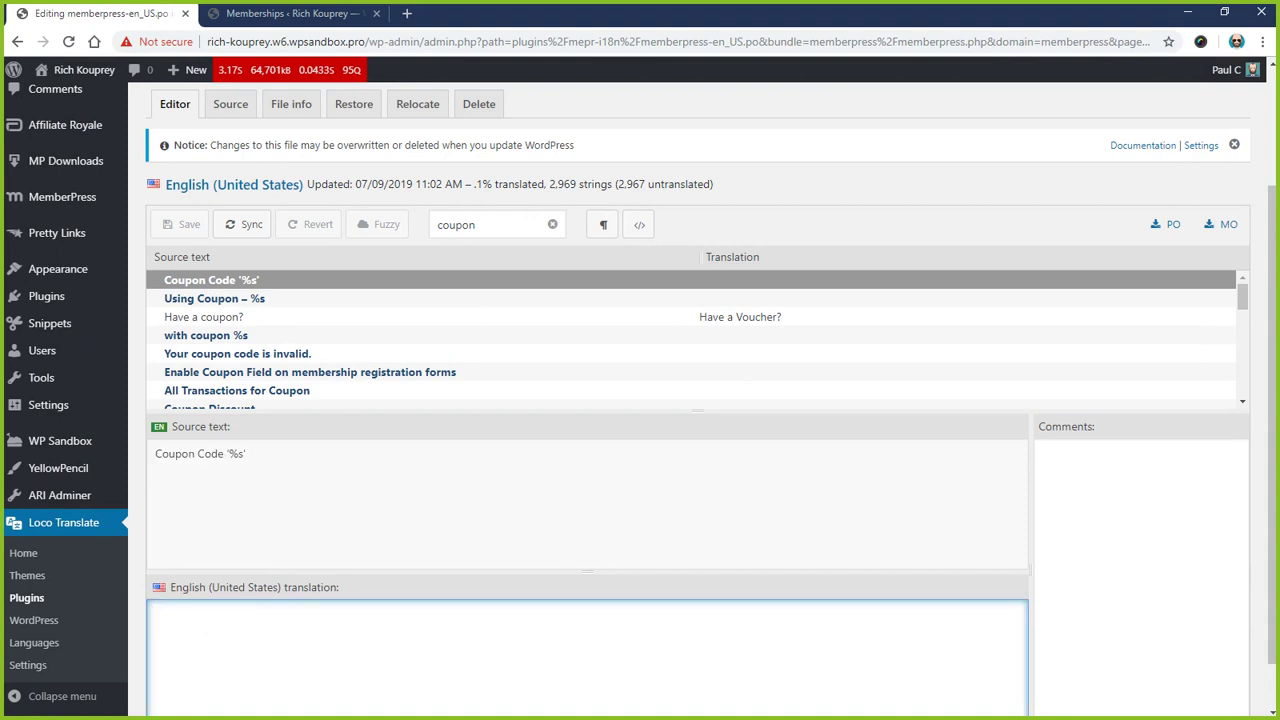
key("ctrl+v")
left_click_drag(224, 614, 91, 614)
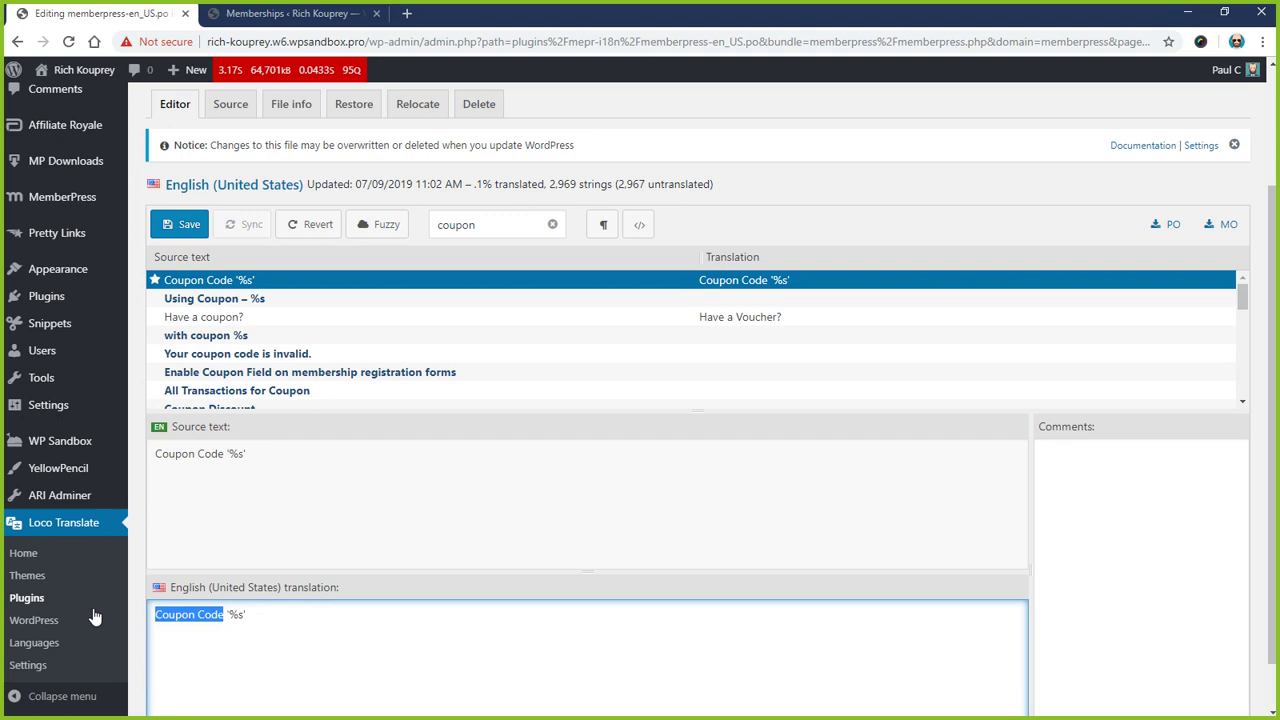
type("Voucher")
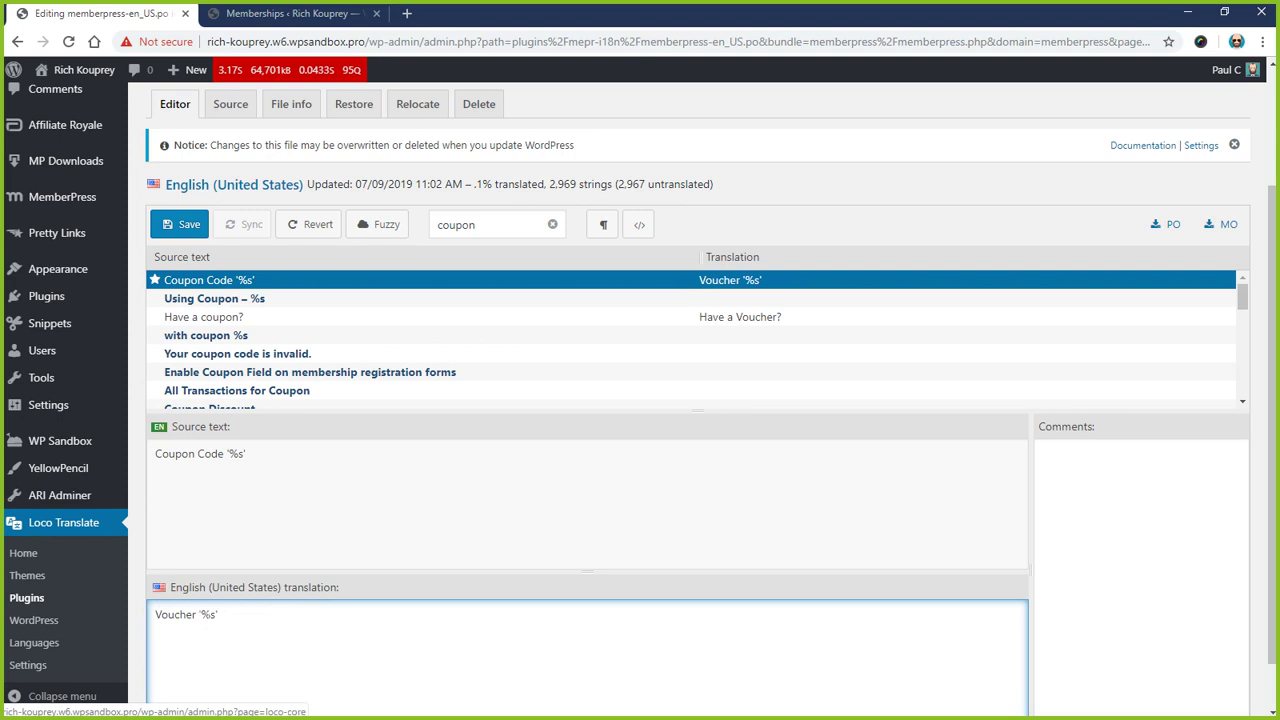
Step: Check that the %s placeholder is intact in the "Voucher '%s'" translation, and save the translation file
left_click_drag(218, 614, 203, 614)
left_click(218, 614)
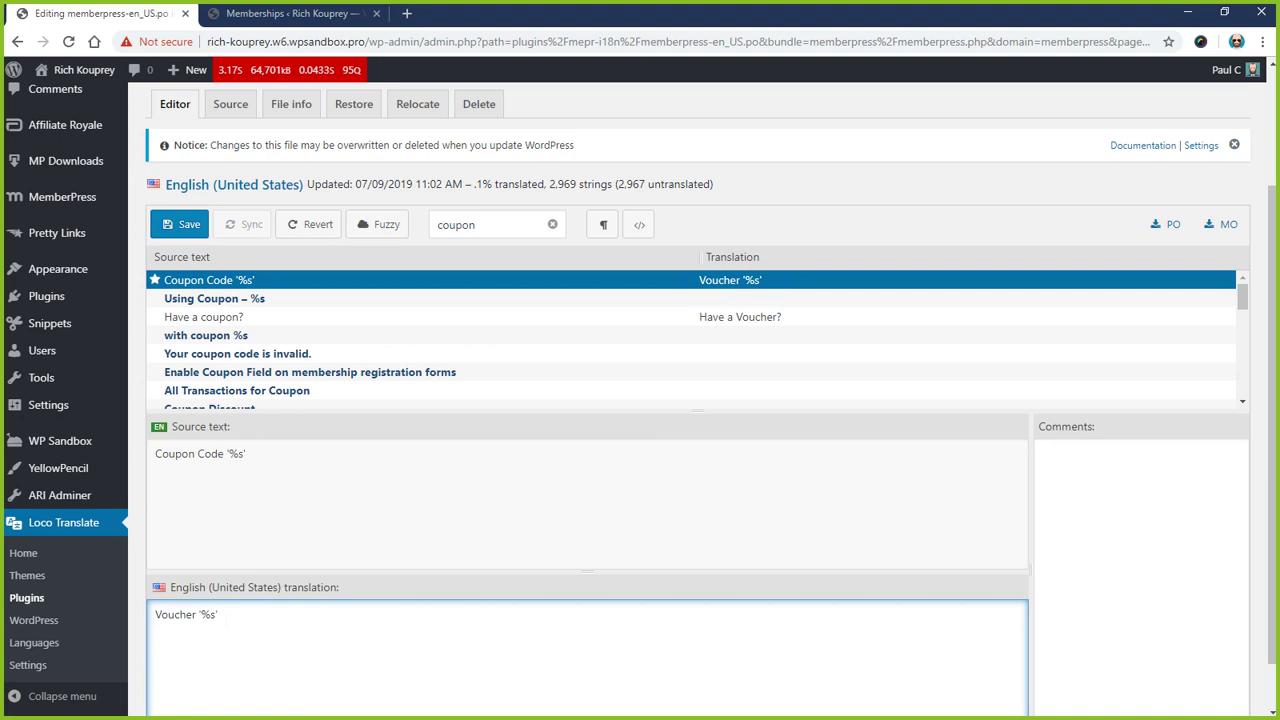
left_click_drag(217, 614, 201, 614)
left_click(217, 614)
left_click(247, 299)
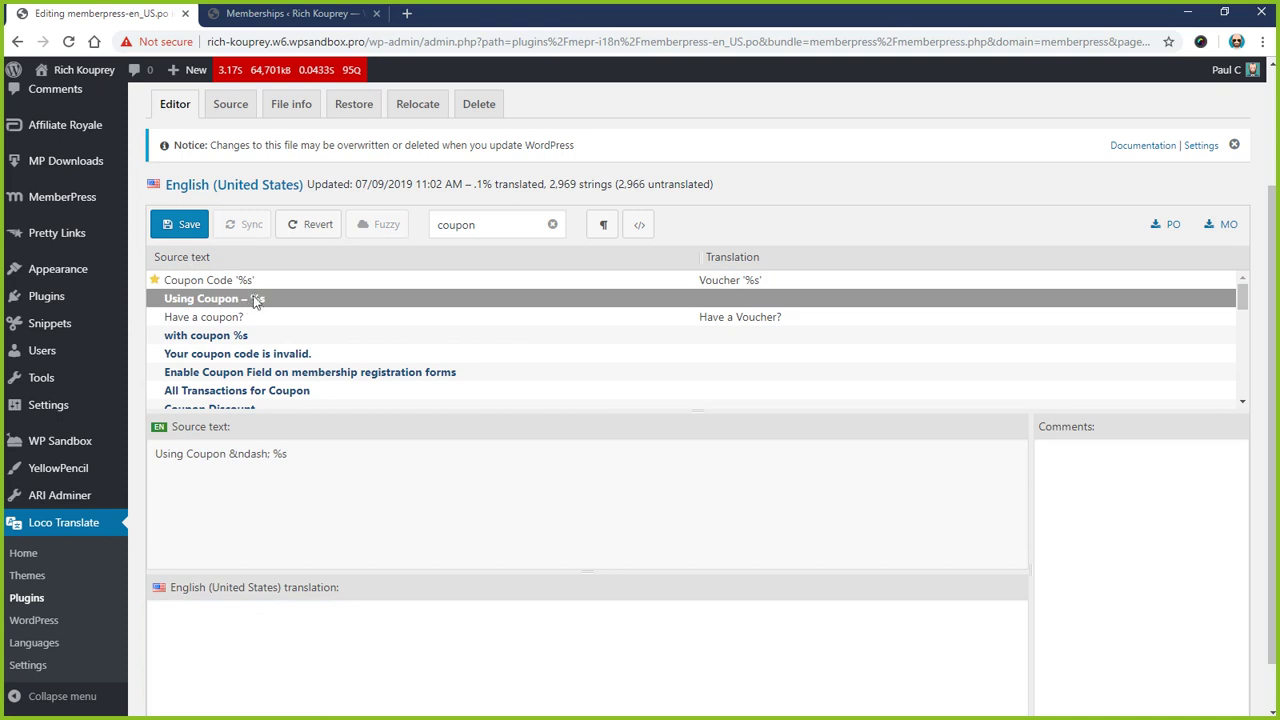
left_click(246, 284)
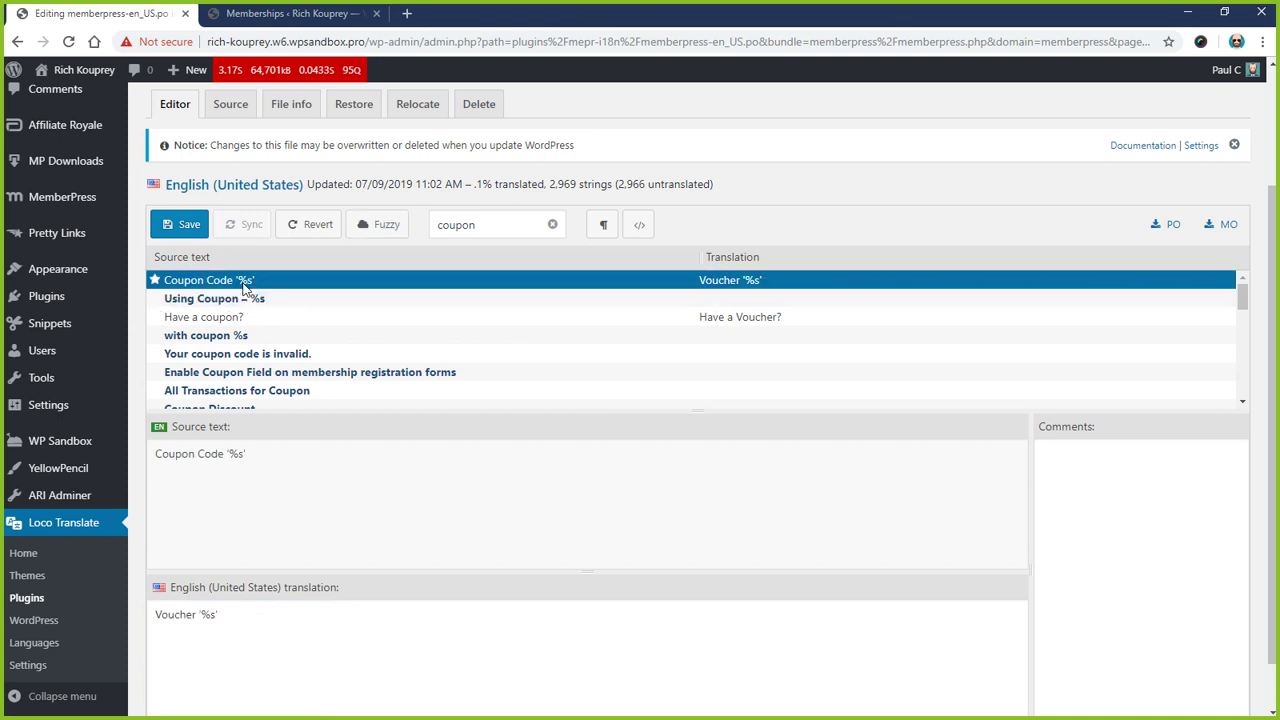
left_click_drag(215, 614, 201, 614)
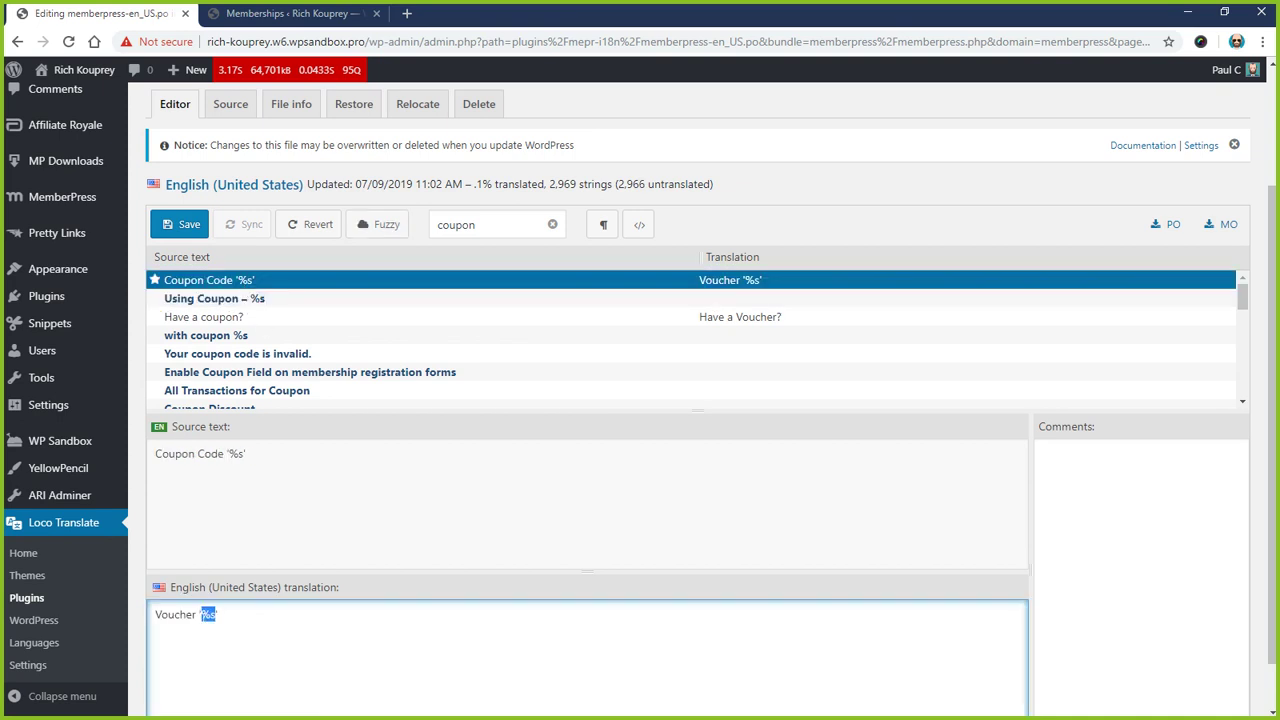
left_click(218, 614)
left_click(183, 228)
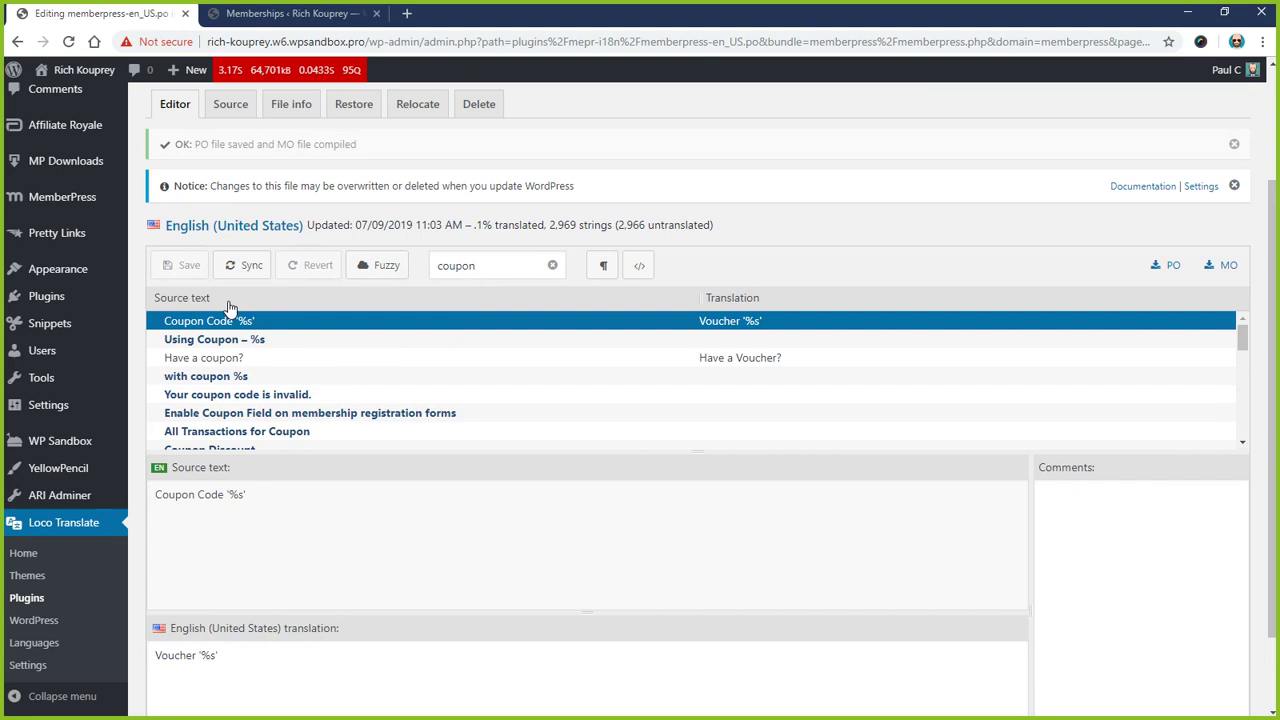
Step: Look through the neighbouring coupon strings, from "Using Coupon – %s" to "Your coupon code is invalid.", and reselect "Coupon Code '%s'"
left_click(207, 340)
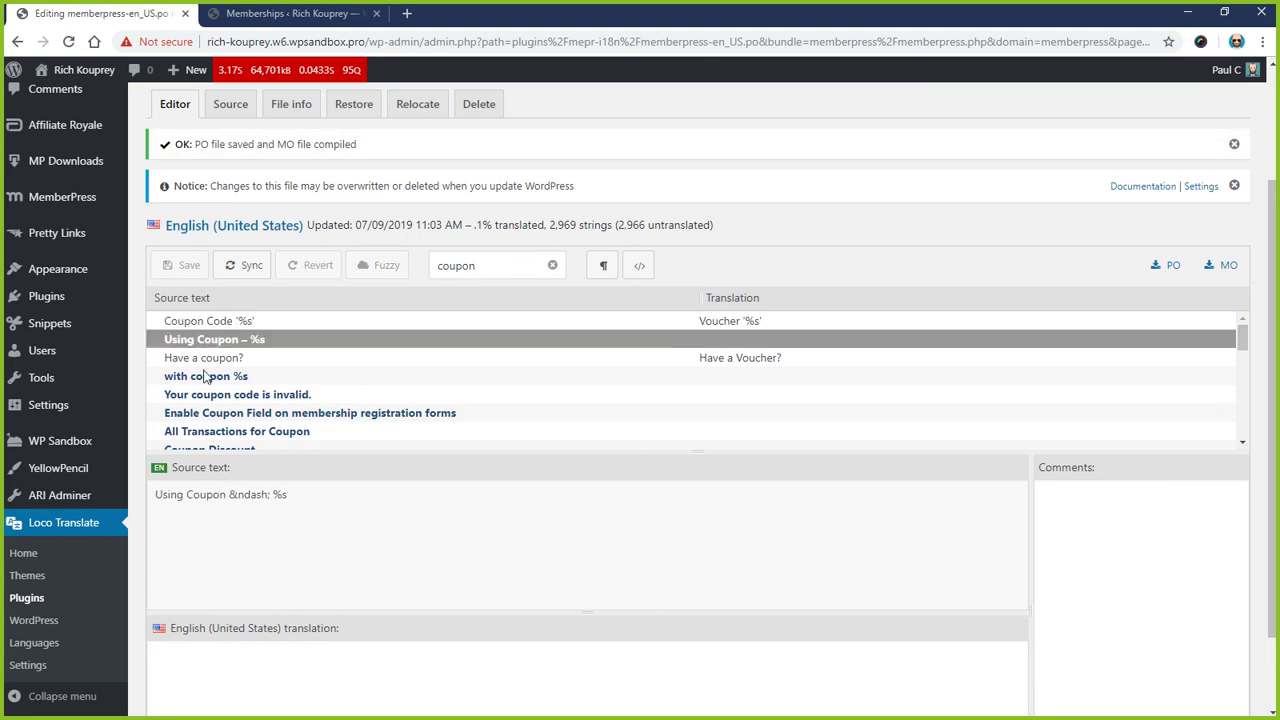
left_click(205, 376)
left_click(206, 395)
left_click(222, 326)
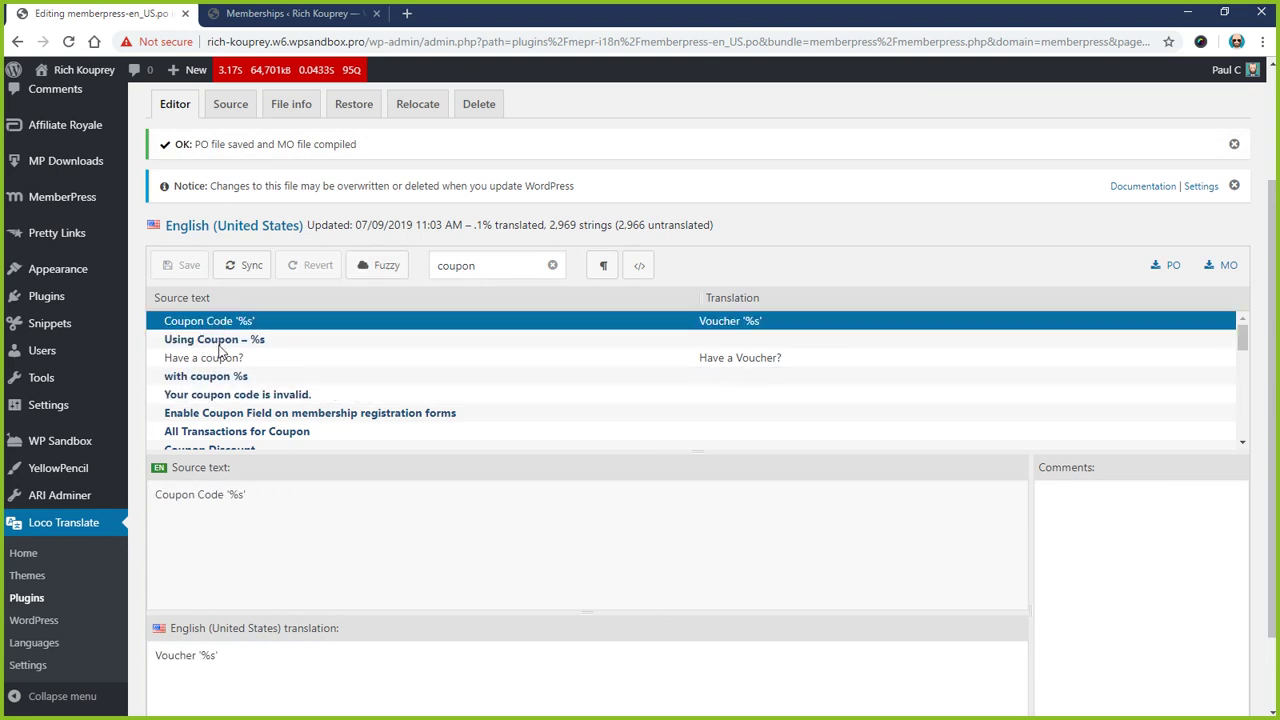